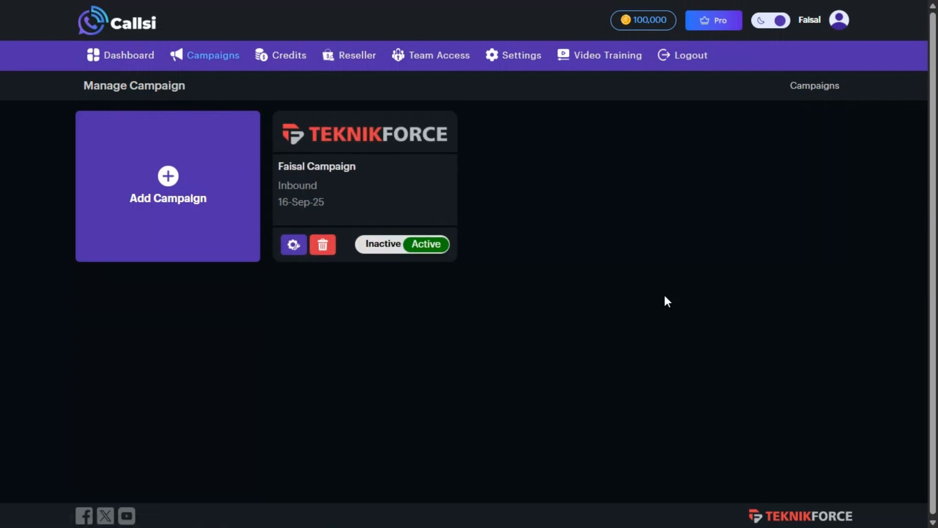
# Start a new campaign named 'Sport sales' for business 'Sporty' with profile 'Sport Equipments Sales'
pyautogui.click(167, 200)
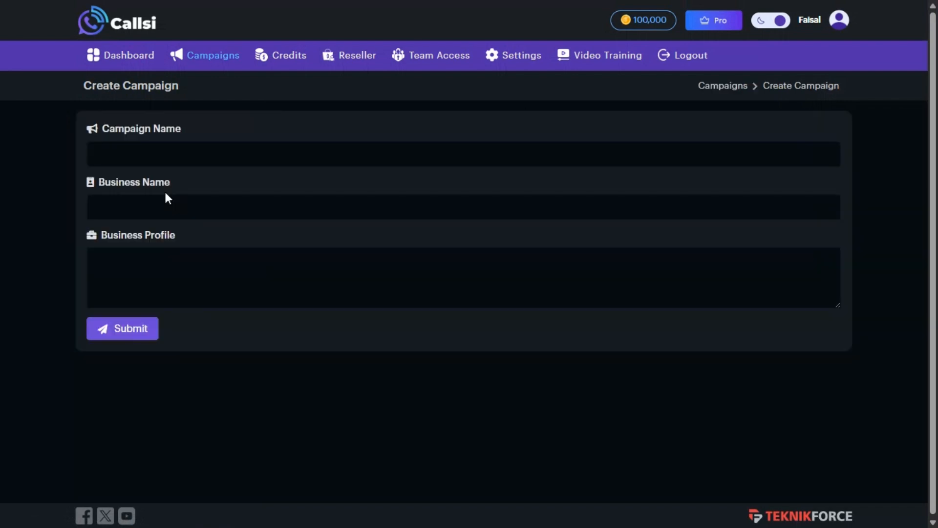
pyautogui.click(139, 145)
pyautogui.write('Spor')
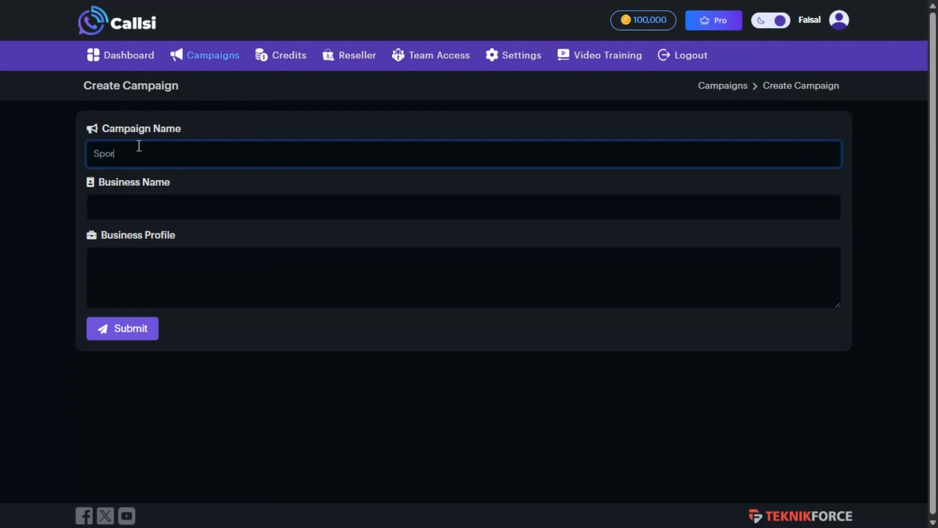
pyautogui.write('t sales')
pyautogui.click(160, 209)
pyautogui.write('Sport')
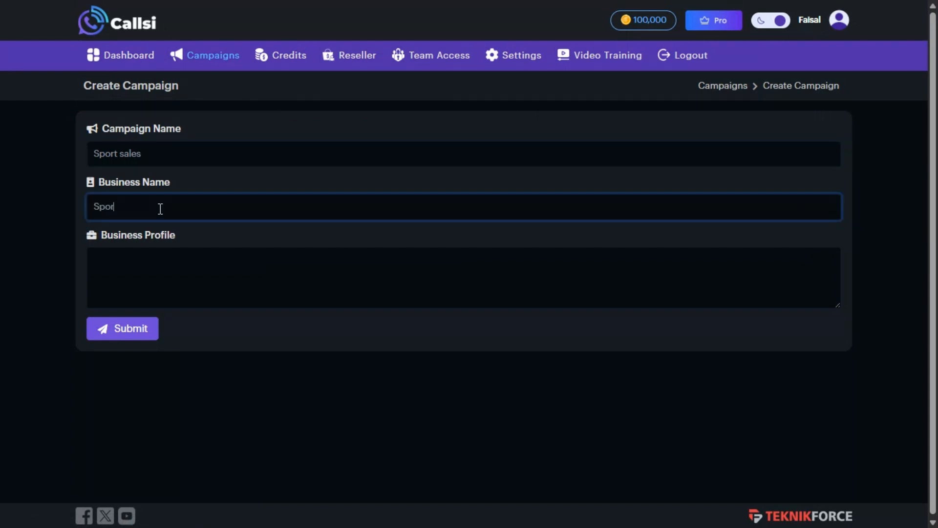
pyautogui.write('y')
pyautogui.click(150, 286)
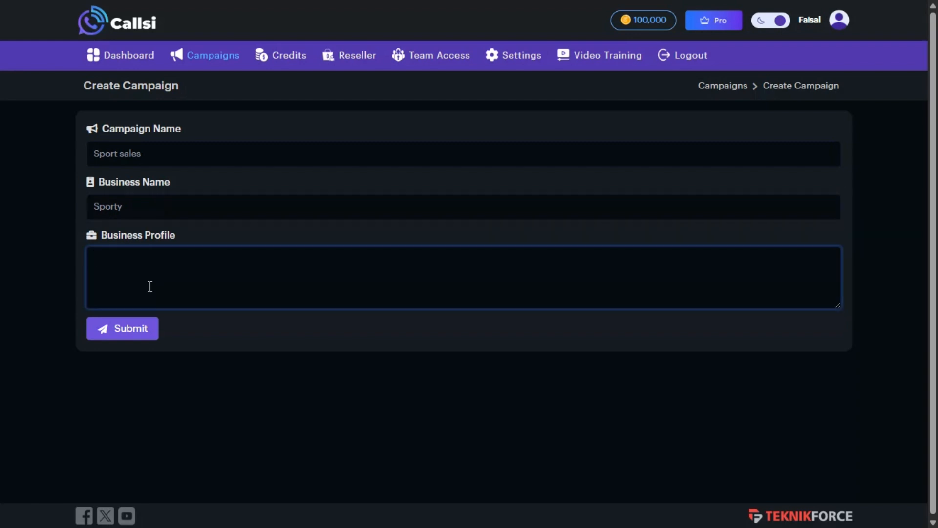
pyautogui.write('Sport Equipments')
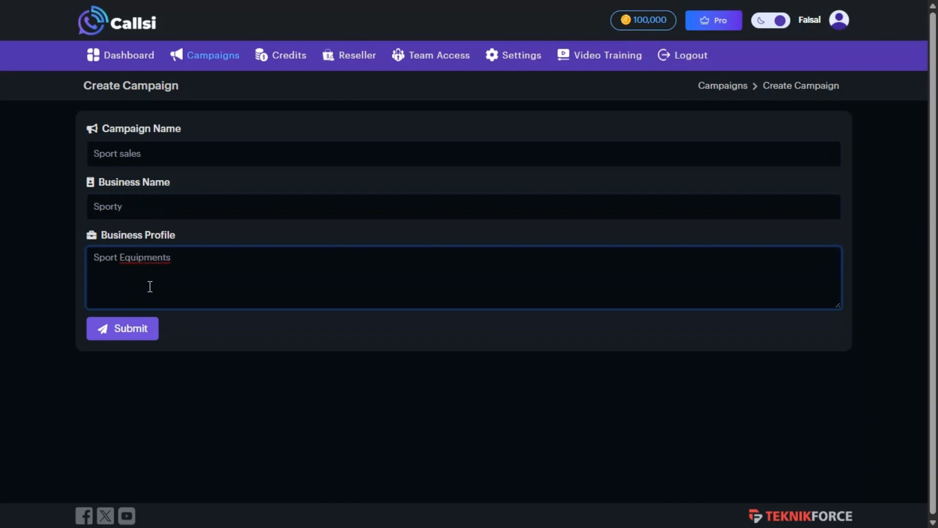
pyautogui.write(' Sales')
# Correct 'Equipments' to 'Equipment's' using the spelling suggestion and submit the campaign
pyautogui.rightClick(148, 261)
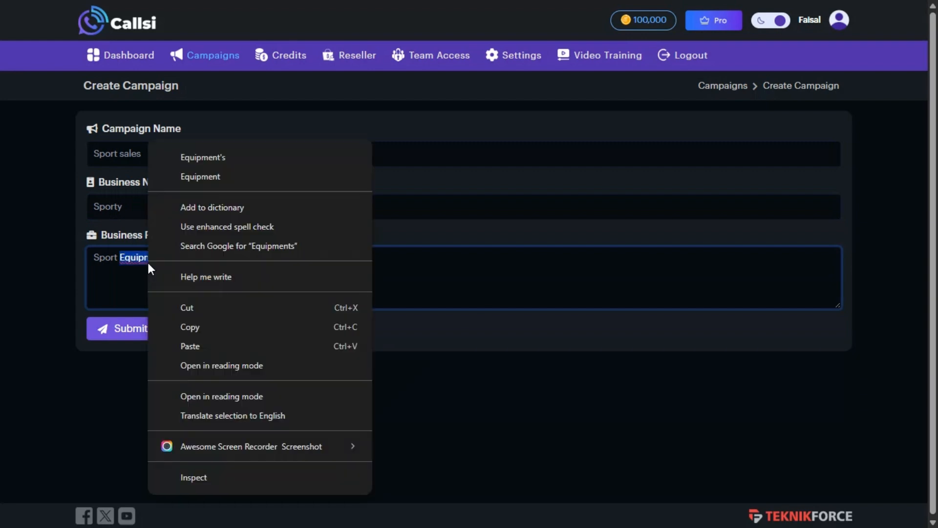
pyautogui.press('Escape')
pyautogui.click(225, 150)
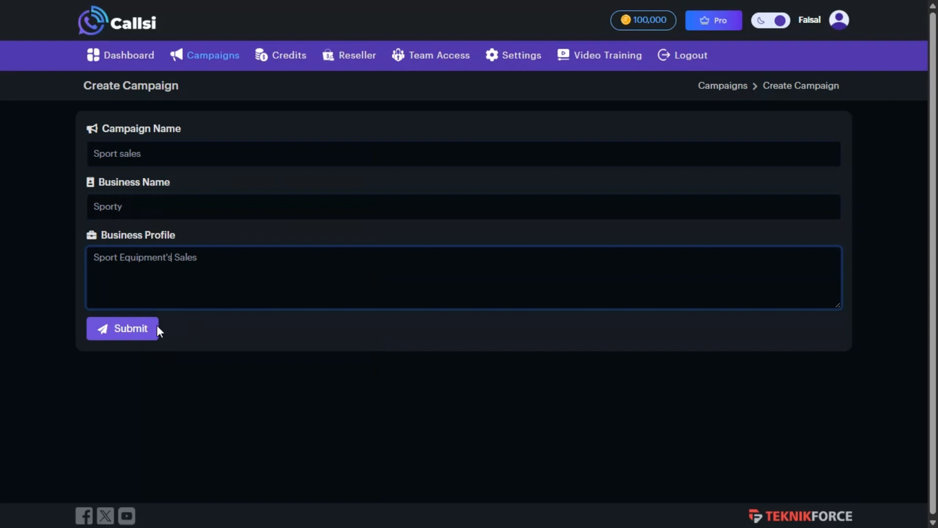
pyautogui.click(144, 335)
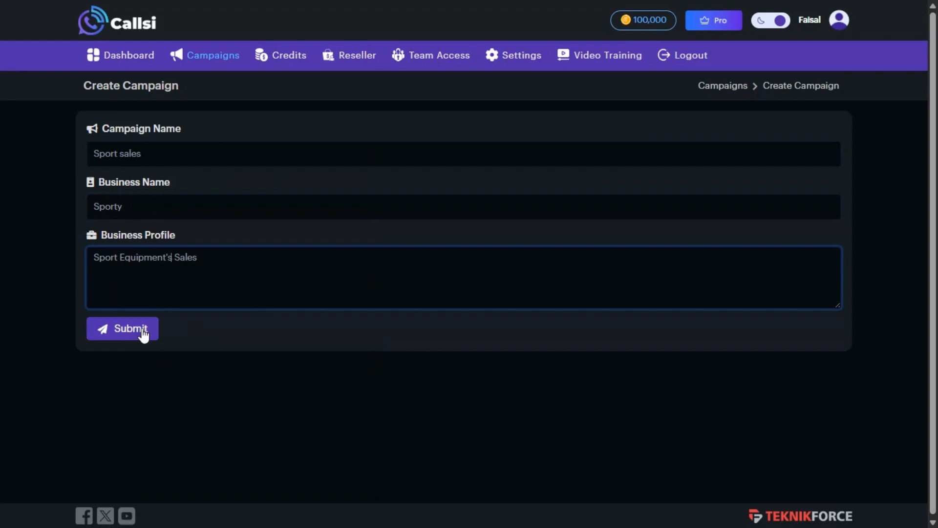
pyautogui.click(143, 335)
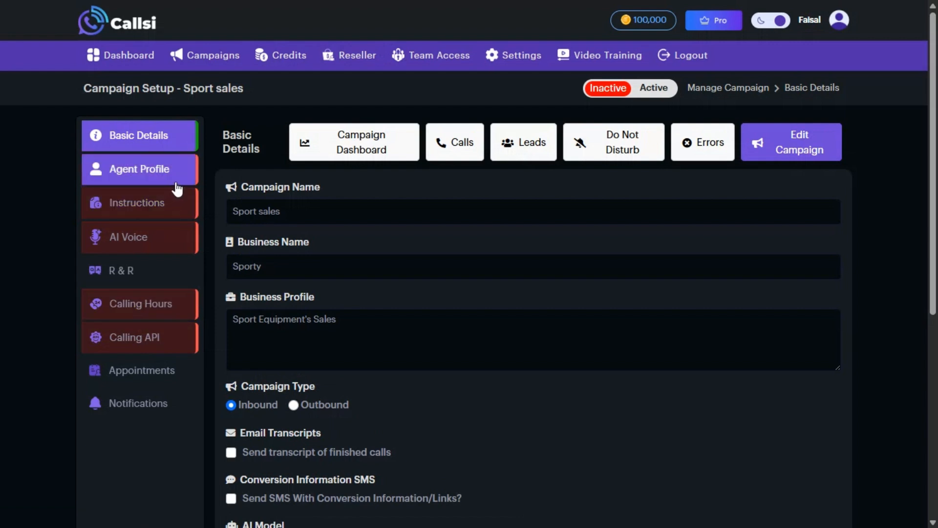
# Keep the campaign type set to Inbound in the Basic Details form
pyautogui.scroll(-1, 360, 274)
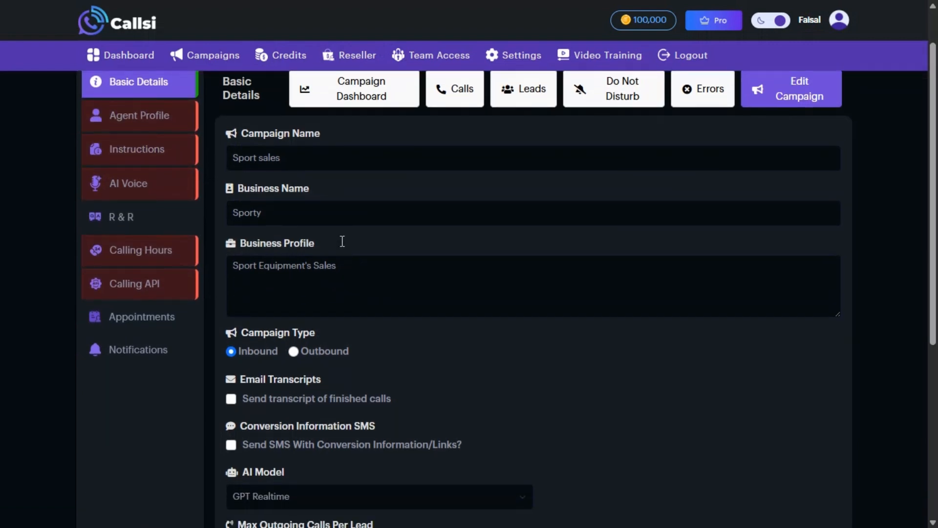
pyautogui.scroll(-1, 426, 327)
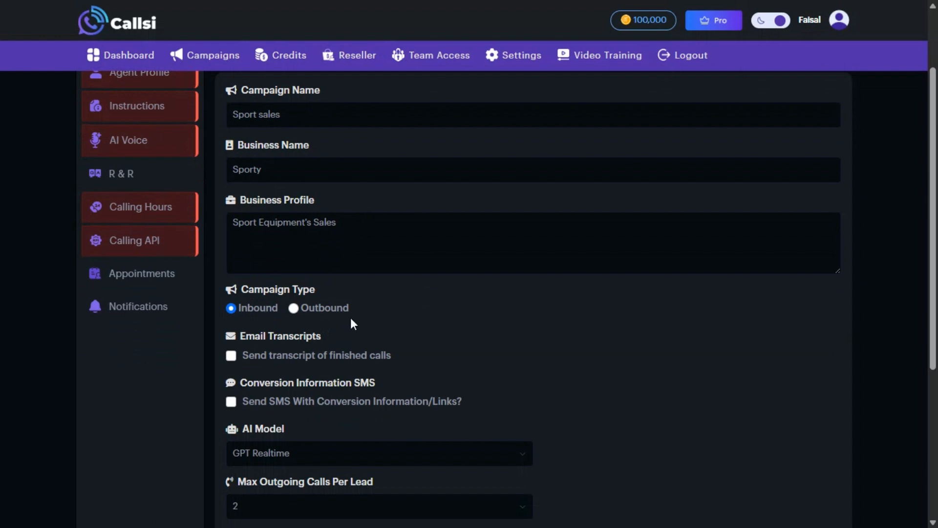
pyautogui.scroll(-1, 354, 323)
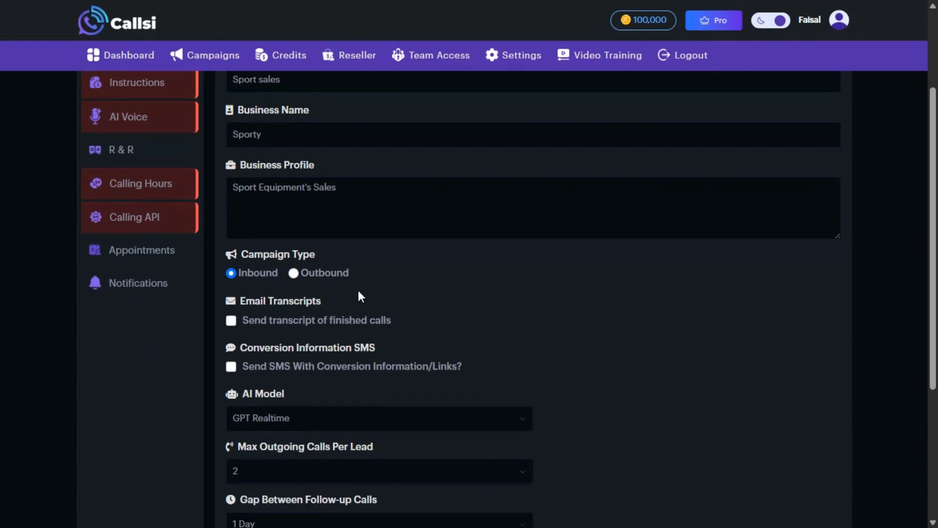
pyautogui.click(293, 273)
pyautogui.click(242, 274)
# Enable emailing transcripts of finished calls and enter the recipient e-mail address
pyautogui.scroll(-1, 383, 329)
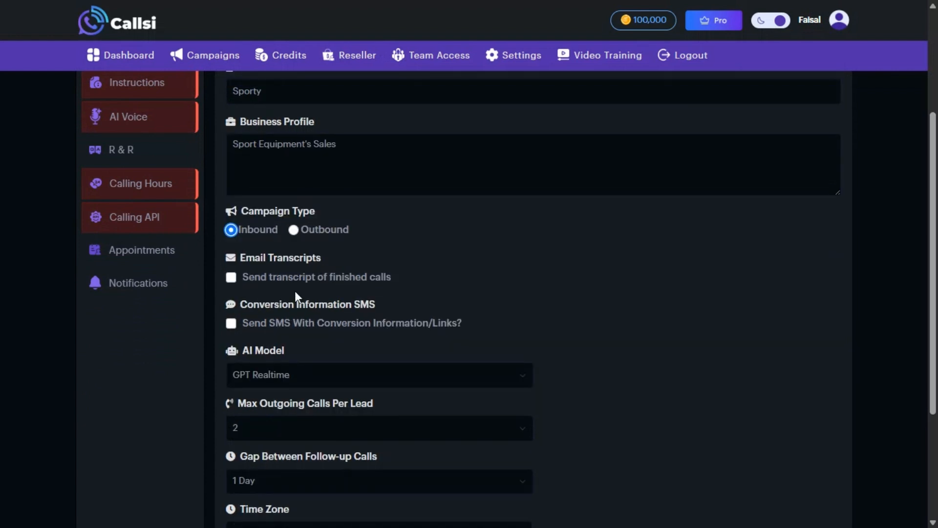
pyautogui.click(230, 281)
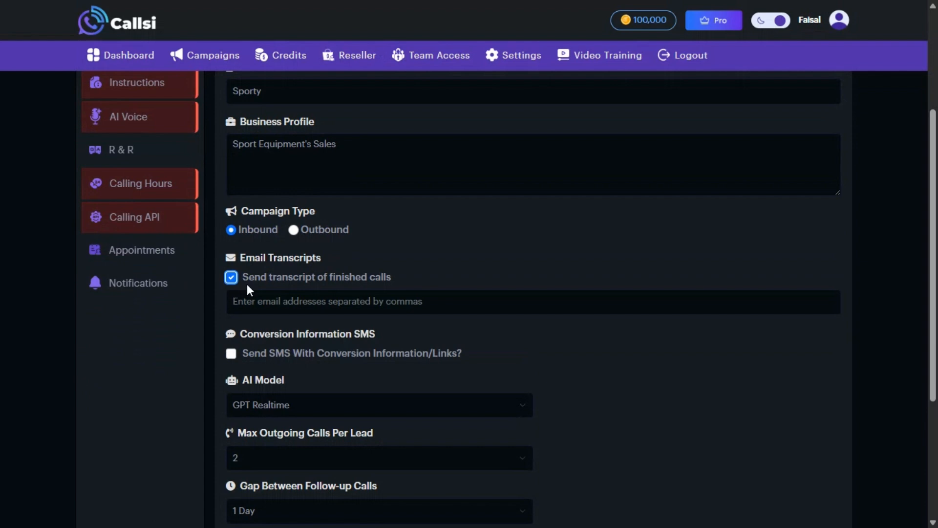
pyautogui.click(277, 302)
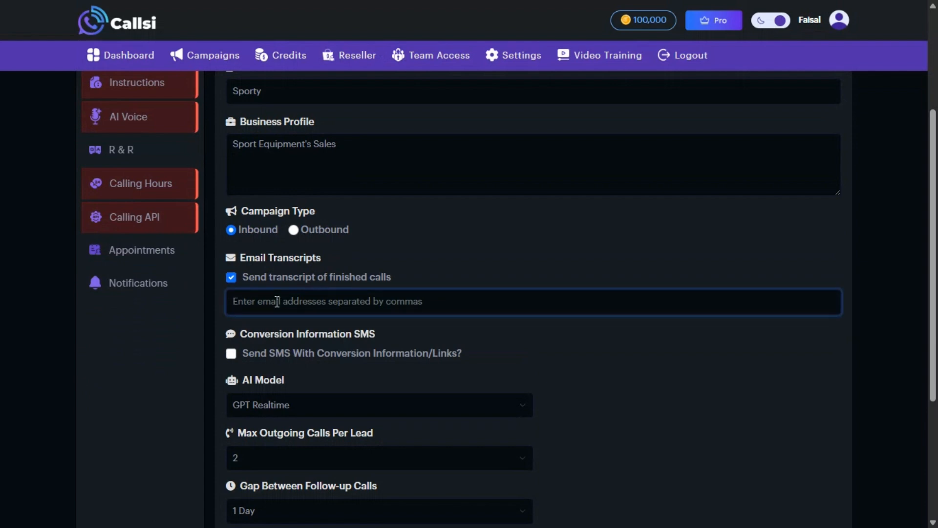
pyautogui.scroll(-1, 526, 348)
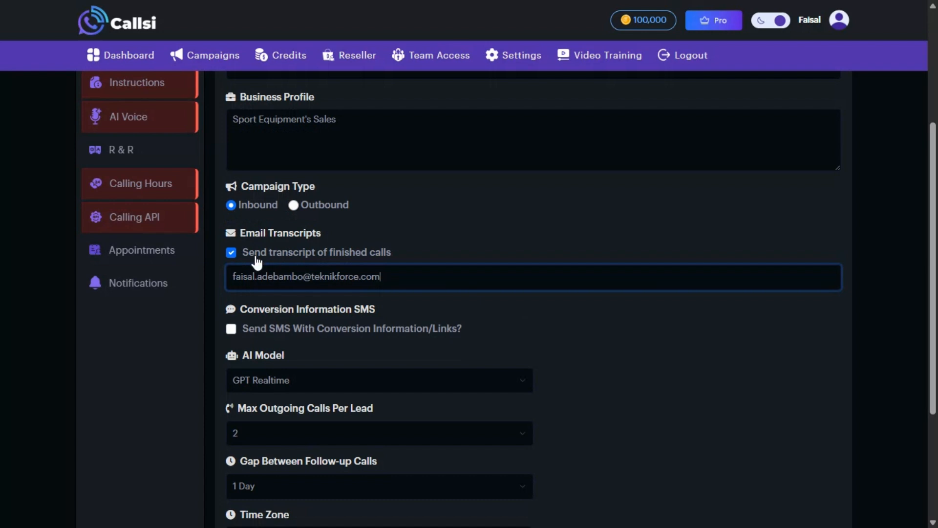
pyautogui.scroll(-1, 479, 299)
pyautogui.scroll(-2, 479, 299)
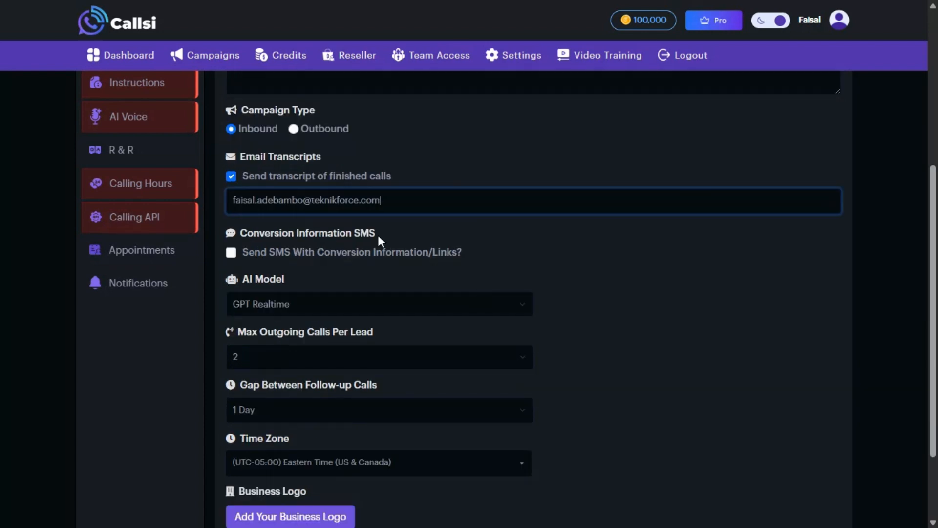
# Leave conversion SMS off, keep 2 max calls per lead and a 1 Day gap, and save
pyautogui.click(231, 254)
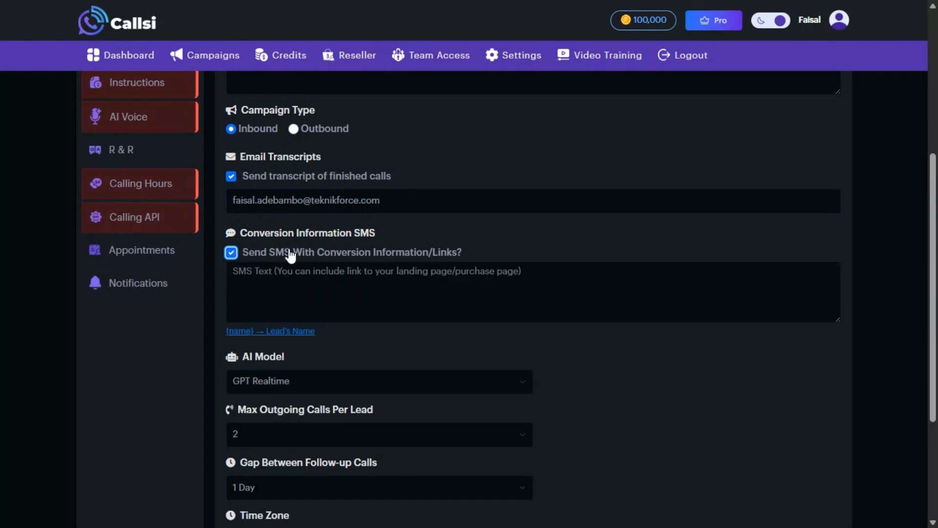
pyautogui.click(234, 255)
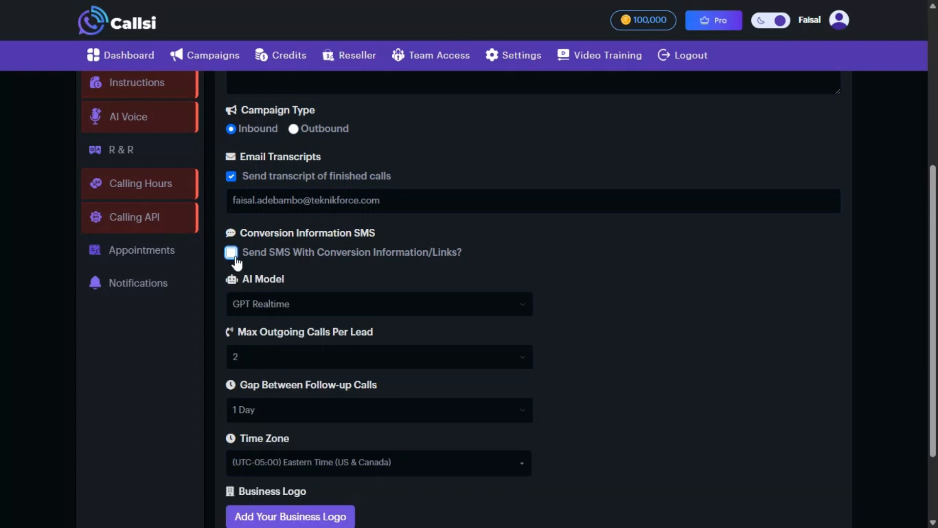
pyautogui.scroll(-2, 237, 263)
pyautogui.scroll(-1, 268, 264)
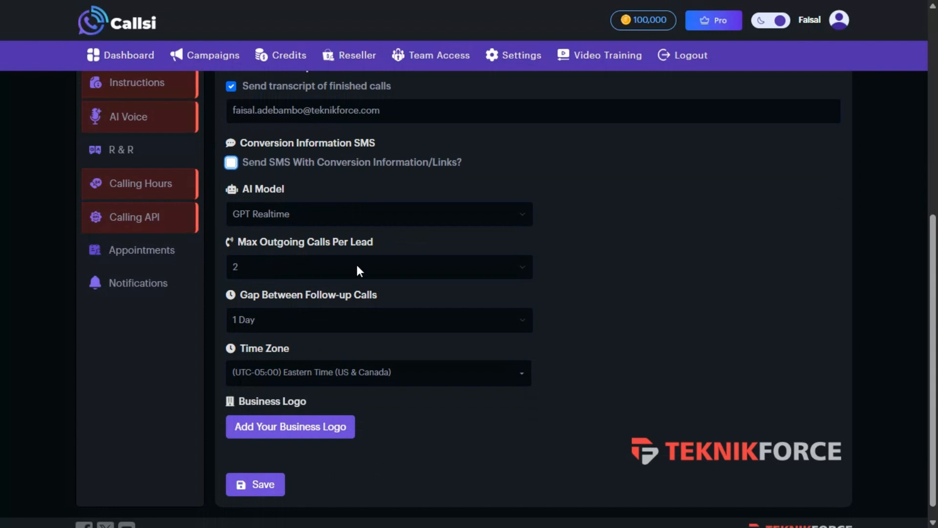
pyautogui.click(379, 264)
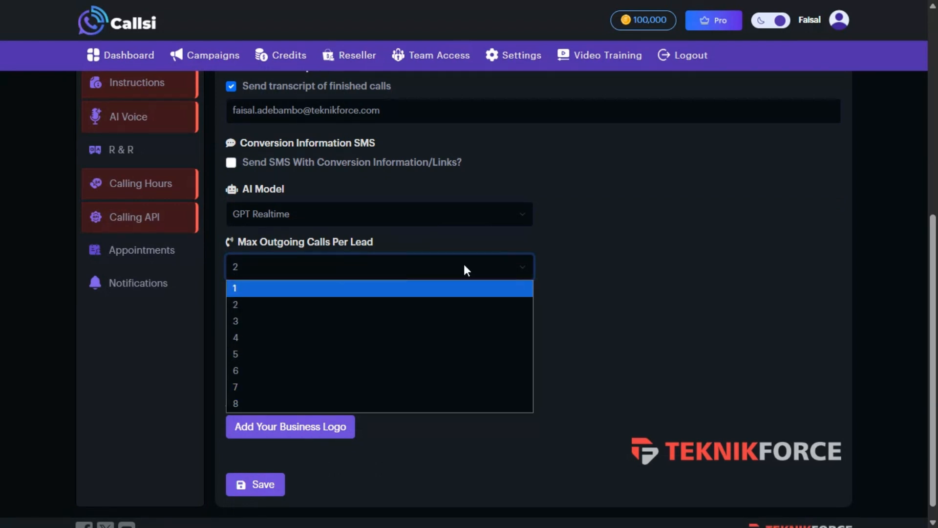
pyautogui.click(522, 271)
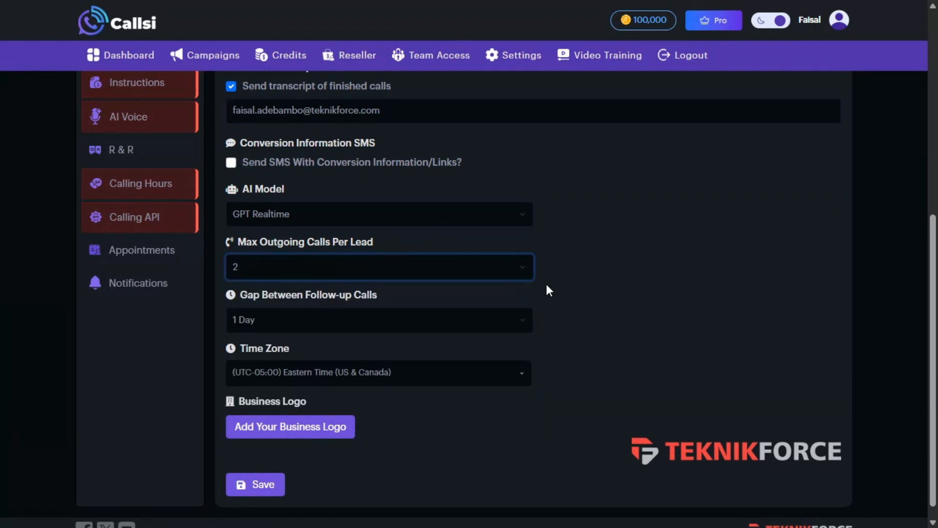
pyautogui.click(498, 320)
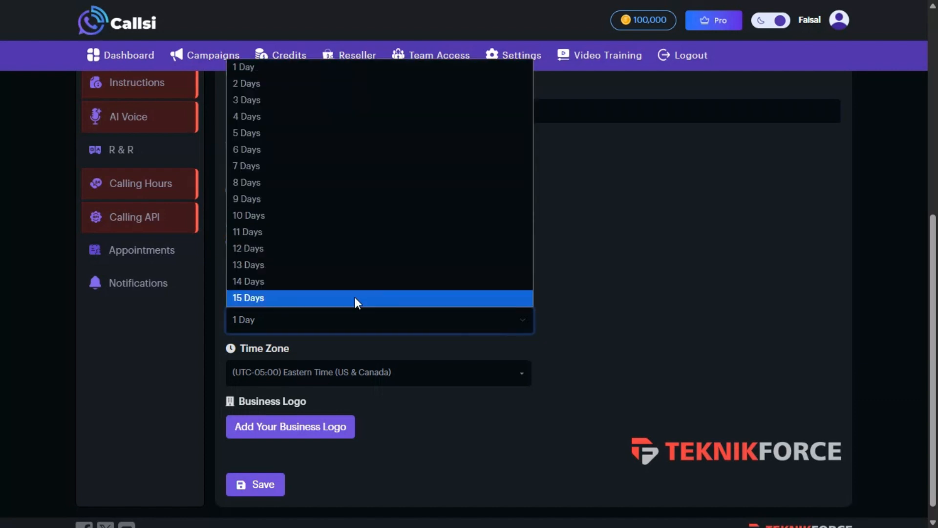
pyautogui.click(566, 332)
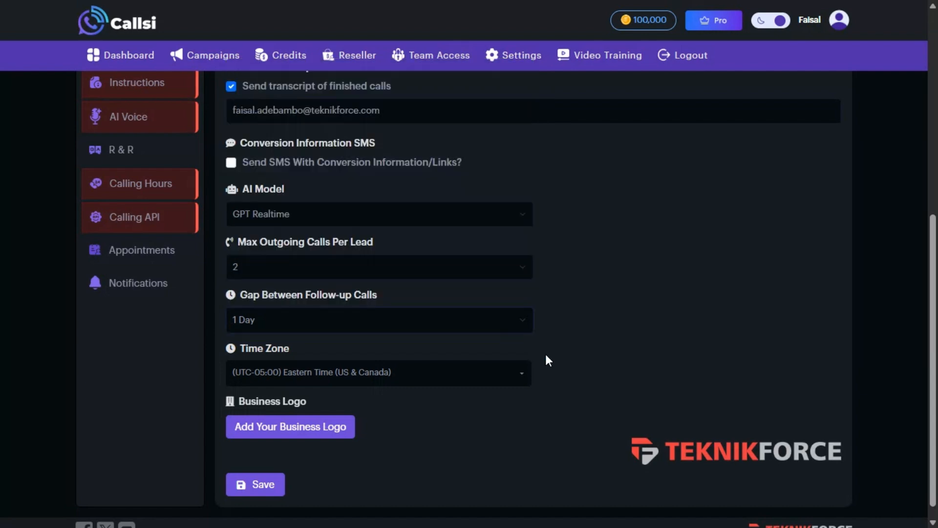
pyautogui.click(265, 484)
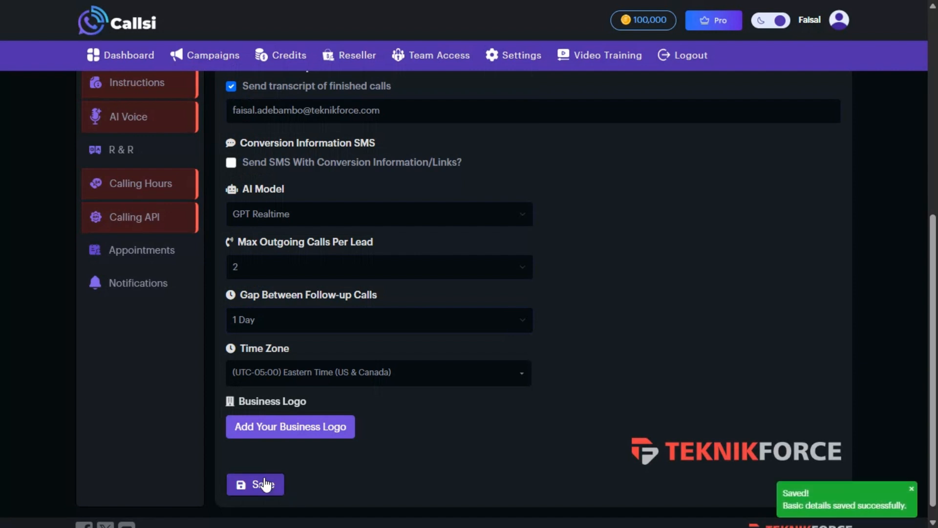
# Try activating Sport sales from the header toggle; it stays Inactive since sections are incomplete
pyautogui.scroll(8, 154, 322)
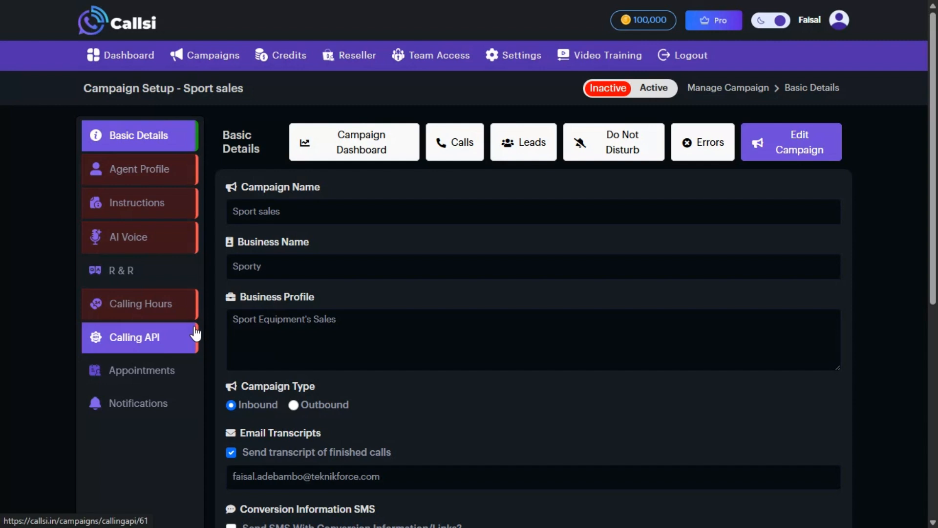
pyautogui.click(641, 88)
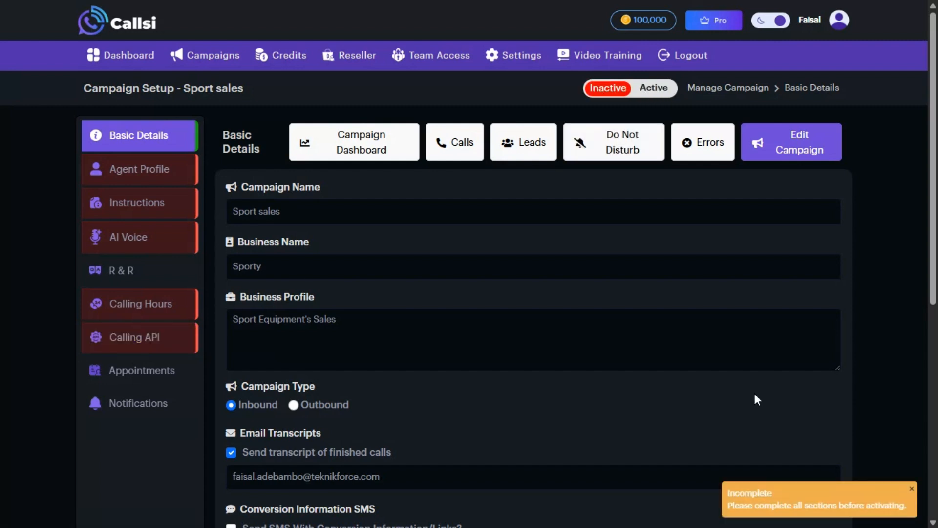
# Enter the agent's name, choose English, keep Medium - 50 words responses, and save the profile
pyautogui.click(177, 174)
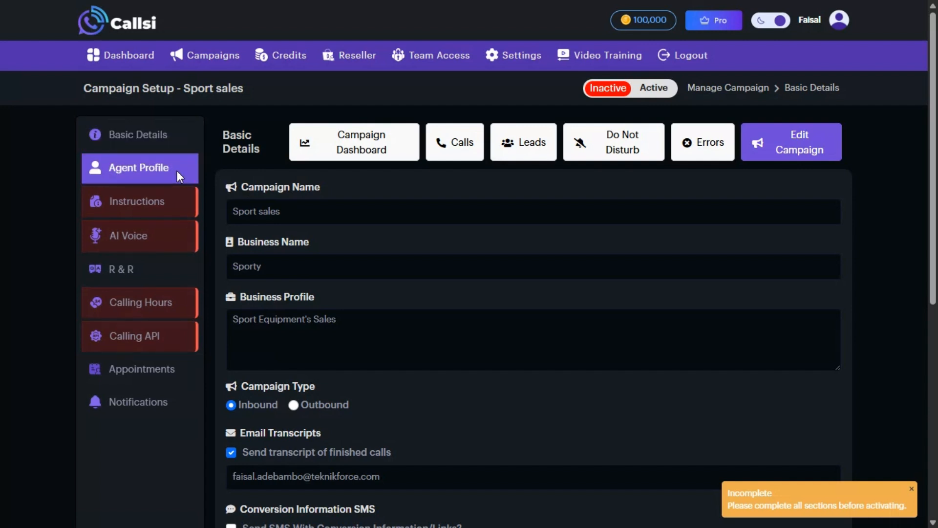
pyautogui.click(292, 206)
pyautogui.write('F')
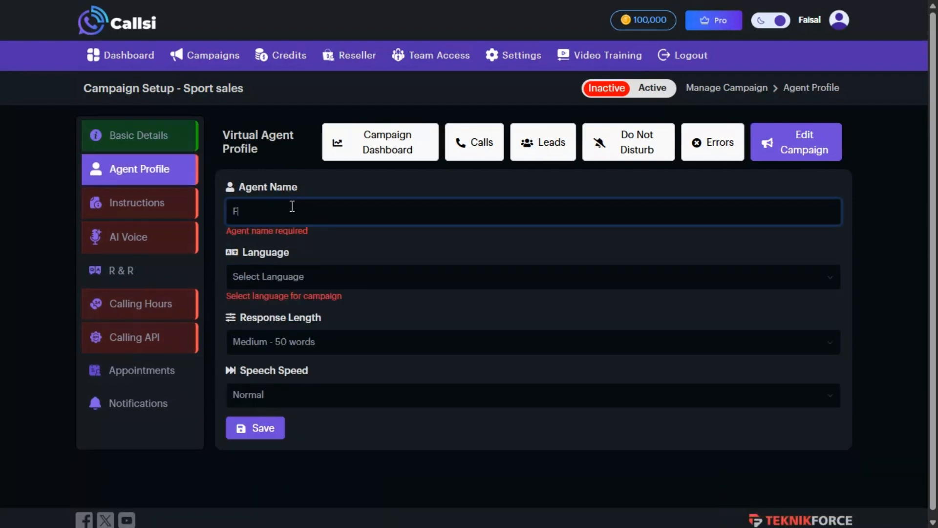
pyautogui.write('aisal')
pyautogui.click(306, 282)
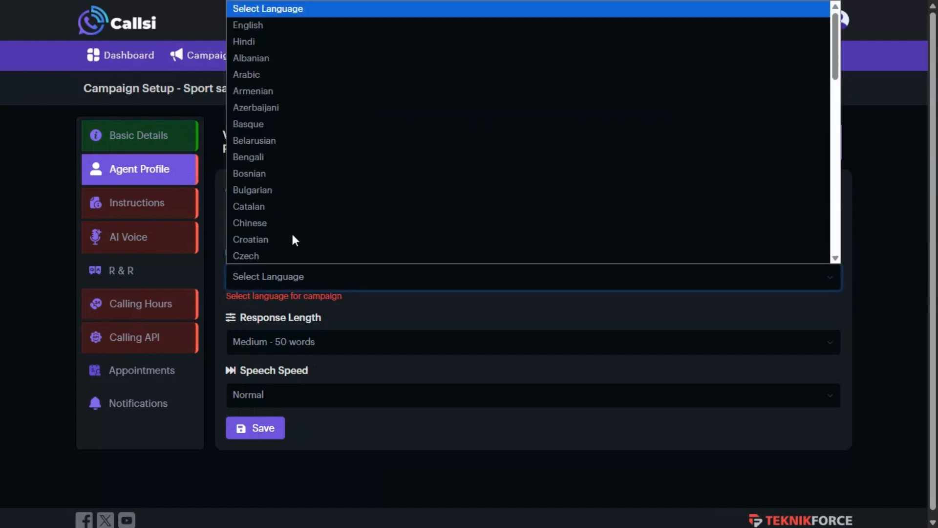
pyautogui.click(239, 28)
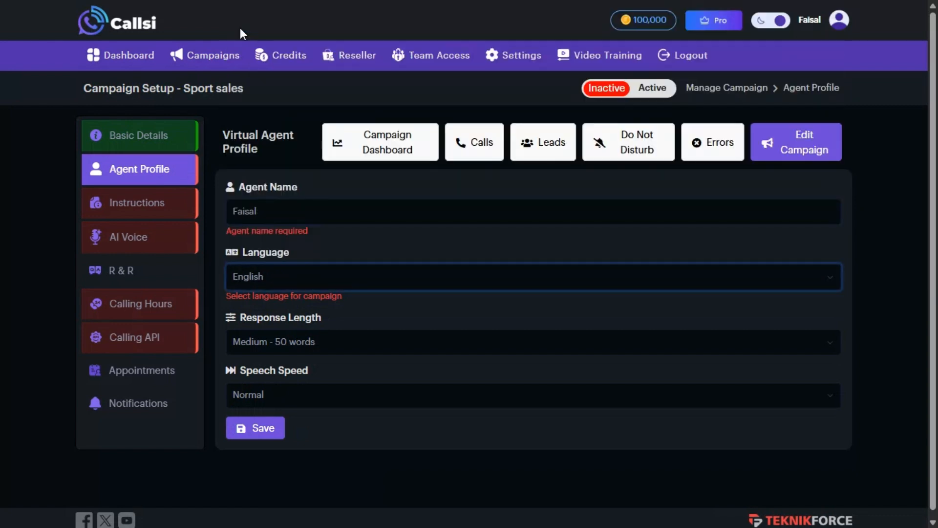
pyautogui.click(334, 346)
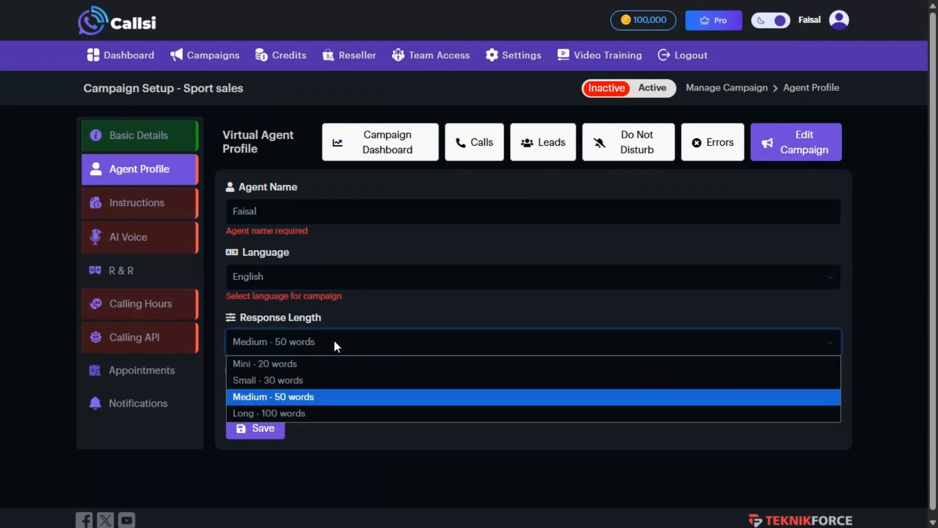
pyautogui.click(335, 346)
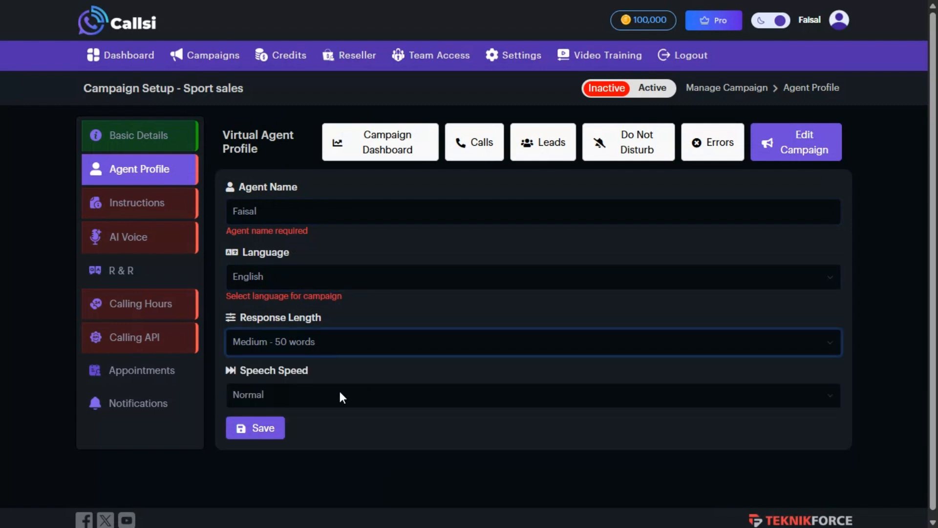
pyautogui.click(264, 429)
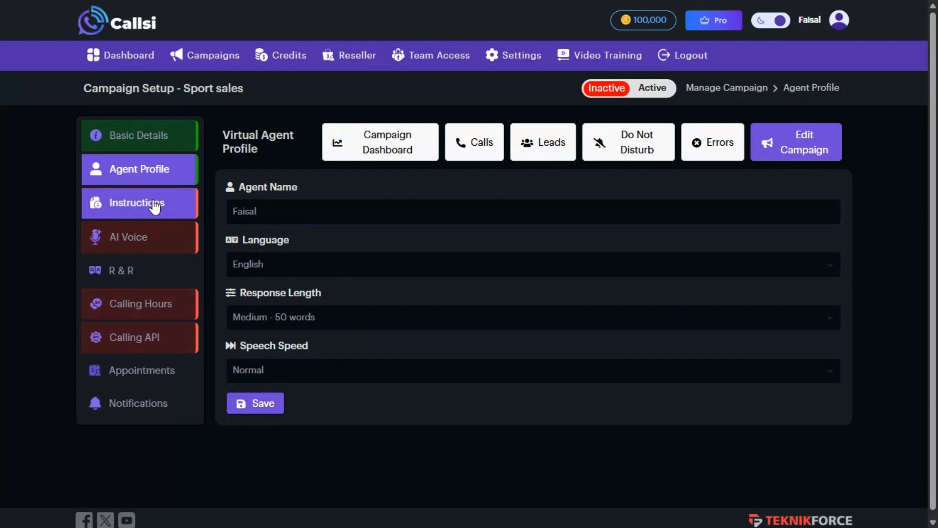
pyautogui.click(139, 212)
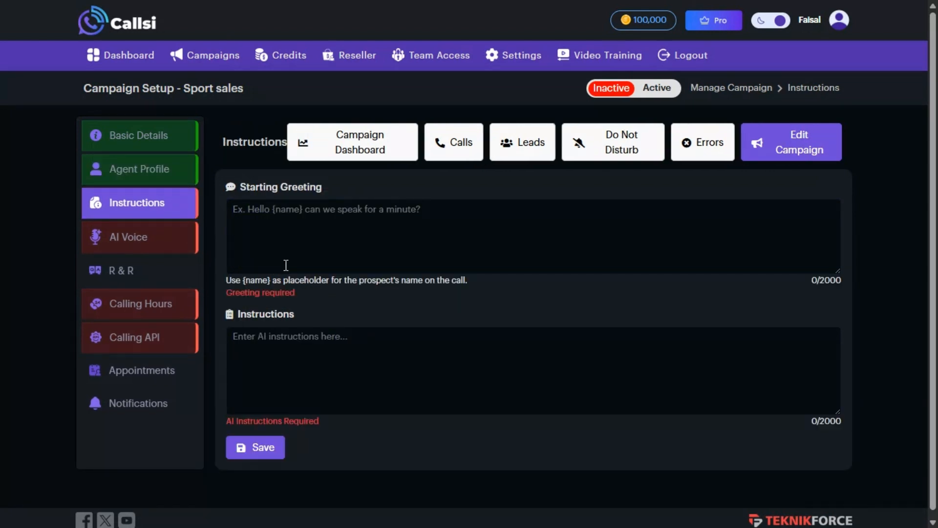
# Write the starting greeting 'Hello {name}, how can i help you today'
pyautogui.click(321, 253)
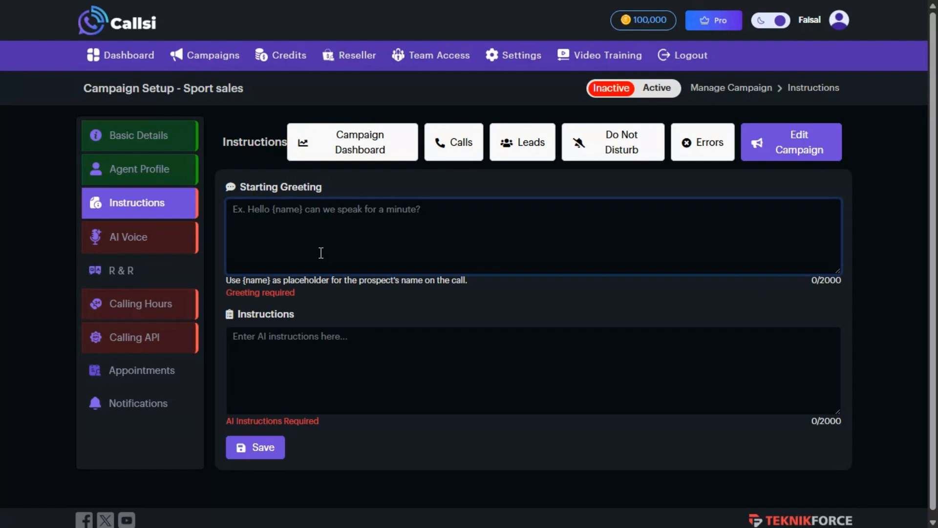
pyautogui.write('Hello')
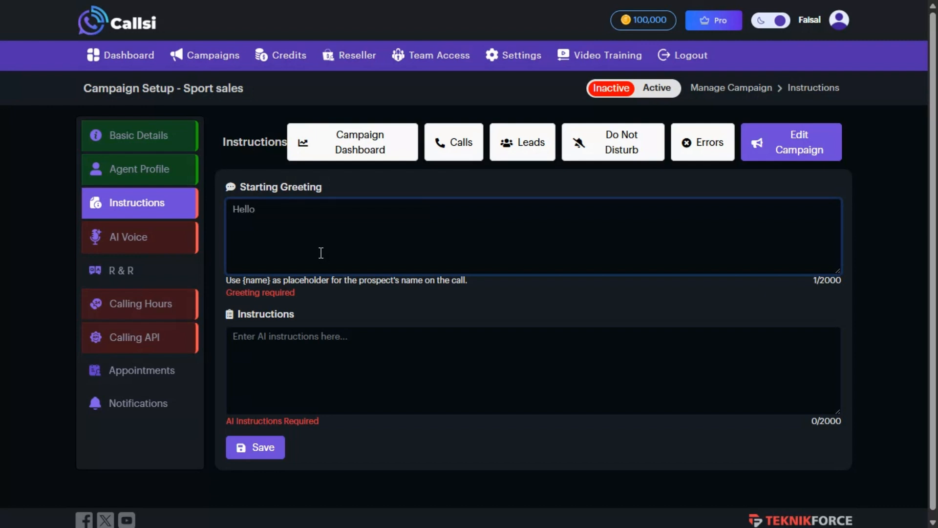
pyautogui.write(' {name}')
pyautogui.write(' how')
pyautogui.press('BackSpace')
pyautogui.press('BackSpace')
pyautogui.press('BackSpace')
pyautogui.press('BackSpace')
pyautogui.write(', how can i help you today')
# Add AI instructions as a sales rep securing the best sports equipment deals, and save
pyautogui.click(345, 347)
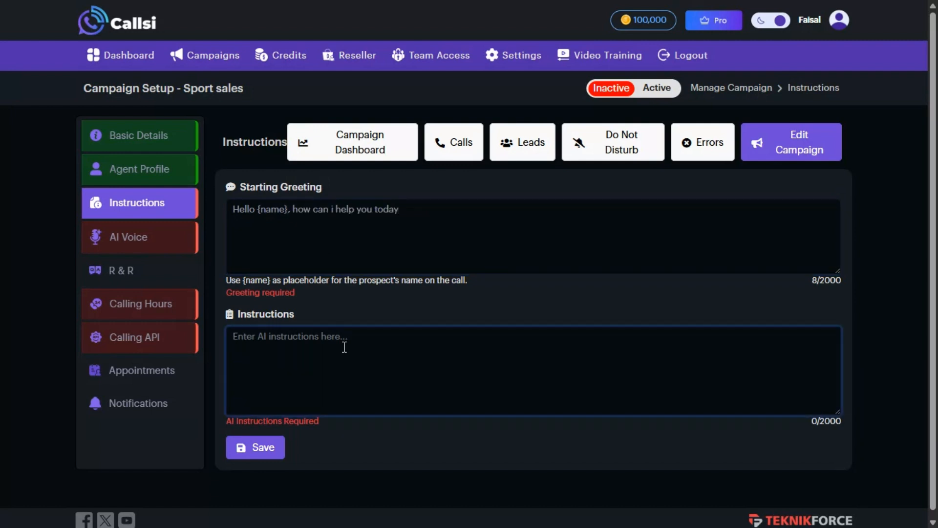
pyautogui.write('You')
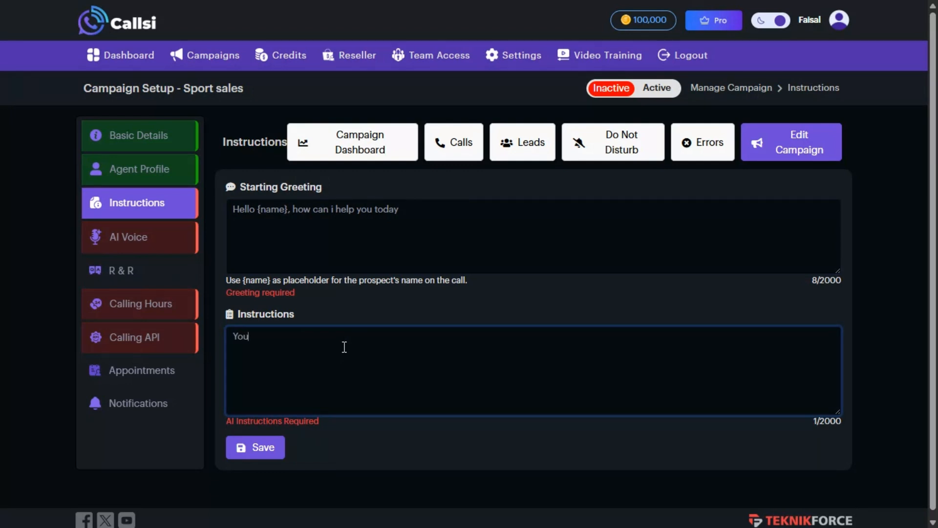
pyautogui.write(' are a sales rep, you are to help clients secure the best deals on spor')
pyautogui.write('ts')
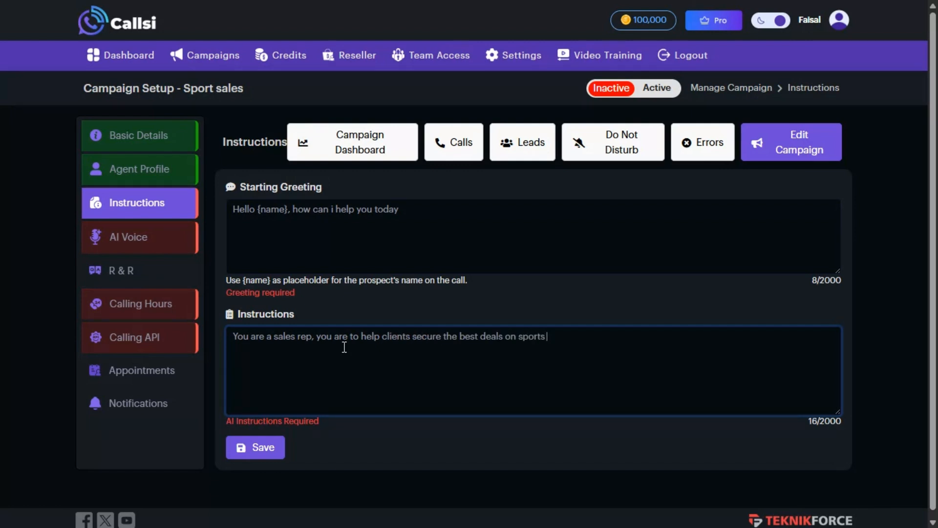
pyautogui.write(" equipment's")
pyautogui.click(264, 451)
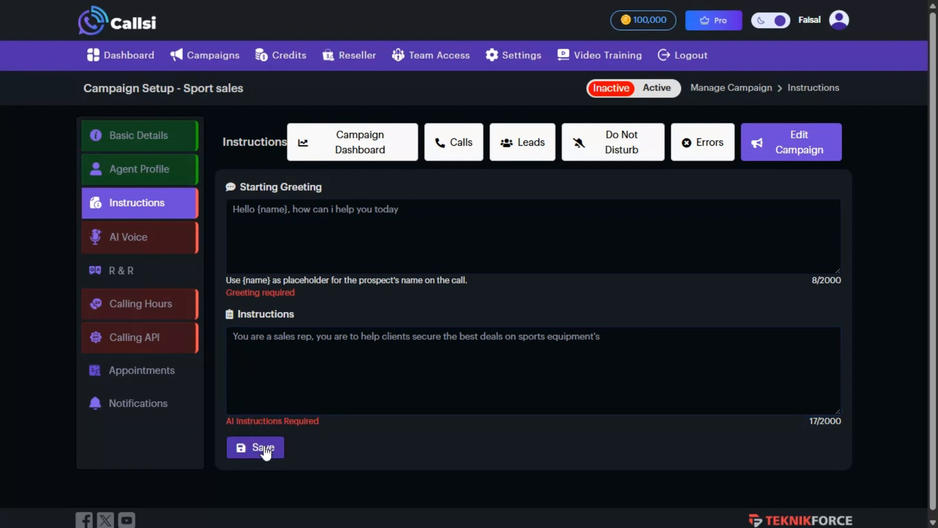
pyautogui.click(159, 247)
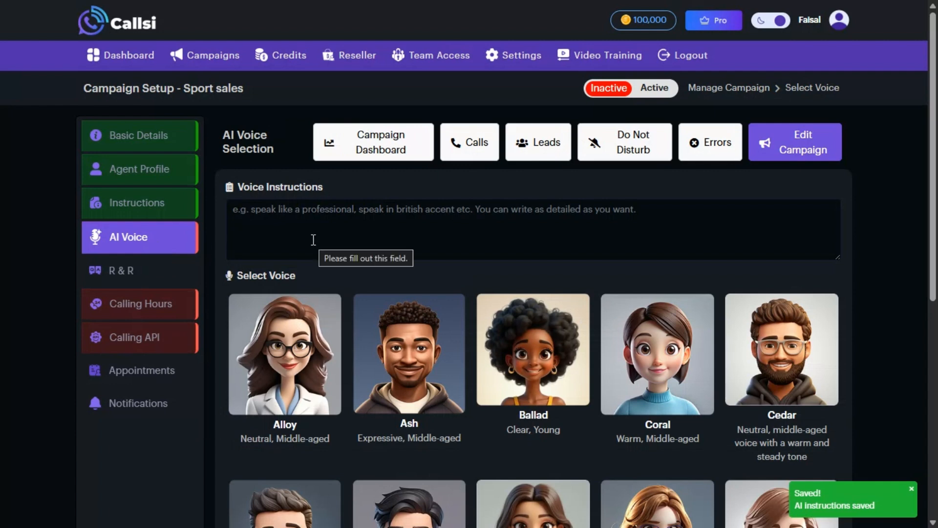
# Enter voice instructions 'I need you to speak in a warm and friendly tone'
pyautogui.scroll(-4, 313, 240)
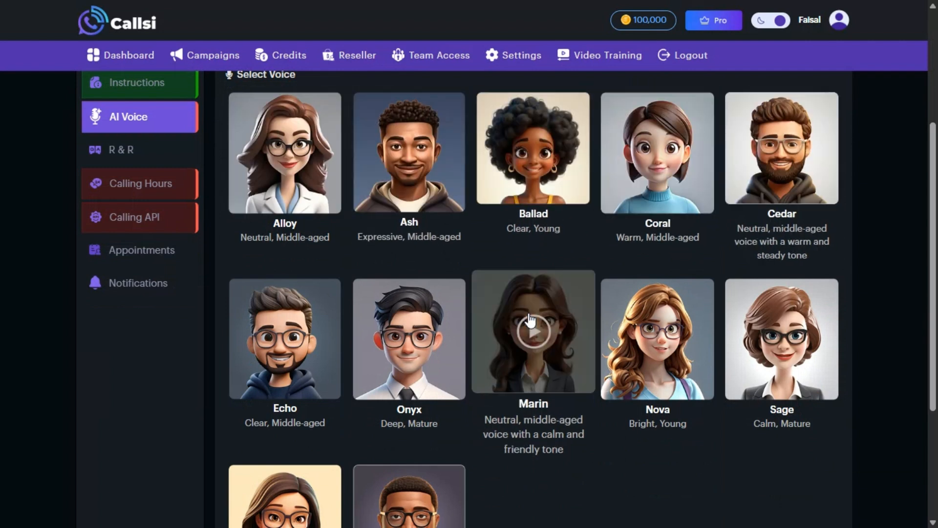
pyautogui.scroll(4, 530, 320)
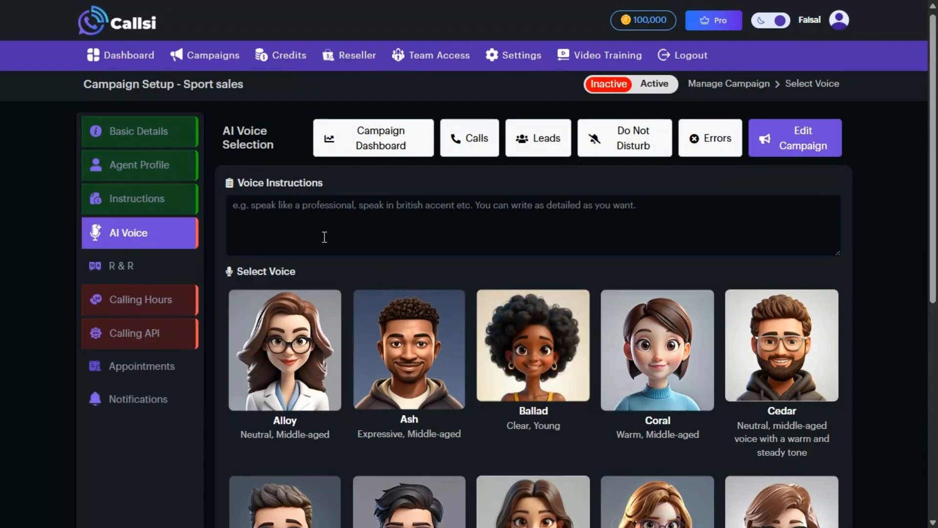
pyautogui.click(320, 232)
pyautogui.write('I need you to speak in a war')
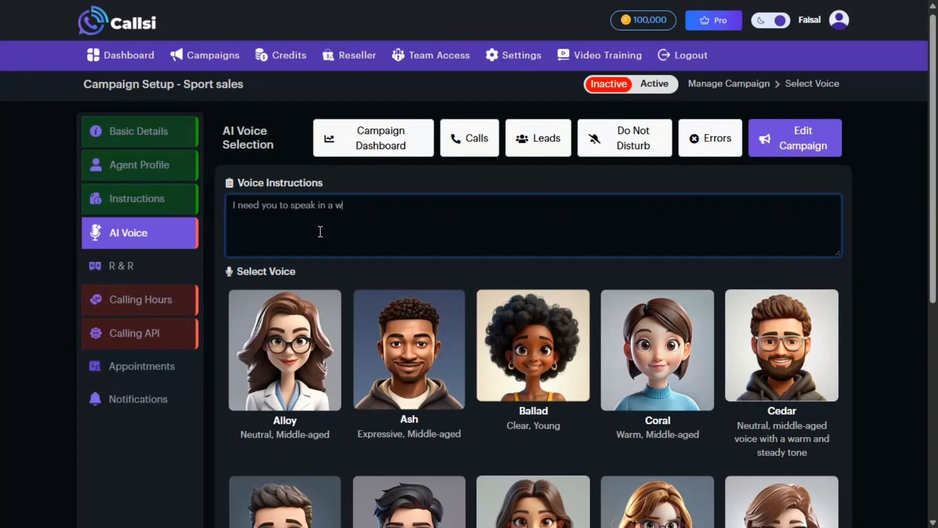
pyautogui.write('m  and friendly tone')
# Select Marin as the campaign voice and save it
pyautogui.scroll(-4, 320, 232)
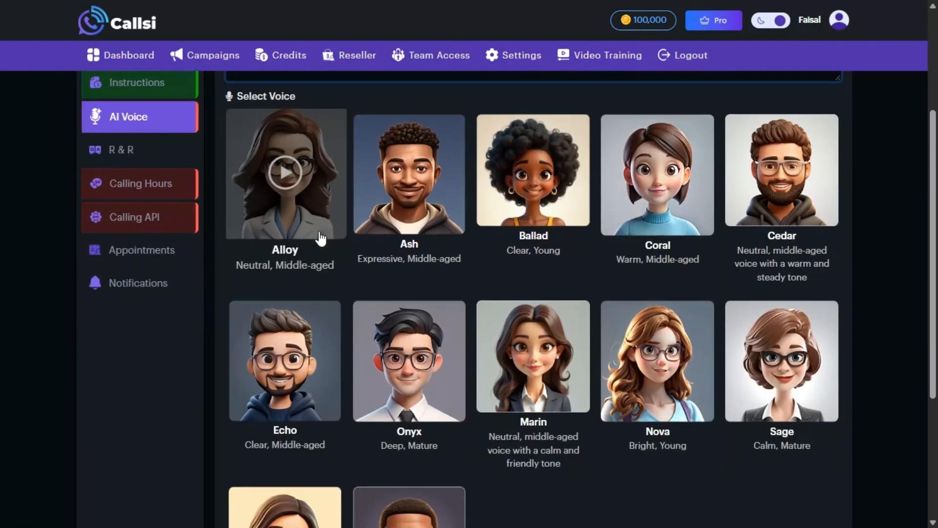
pyautogui.scroll(-1, 321, 239)
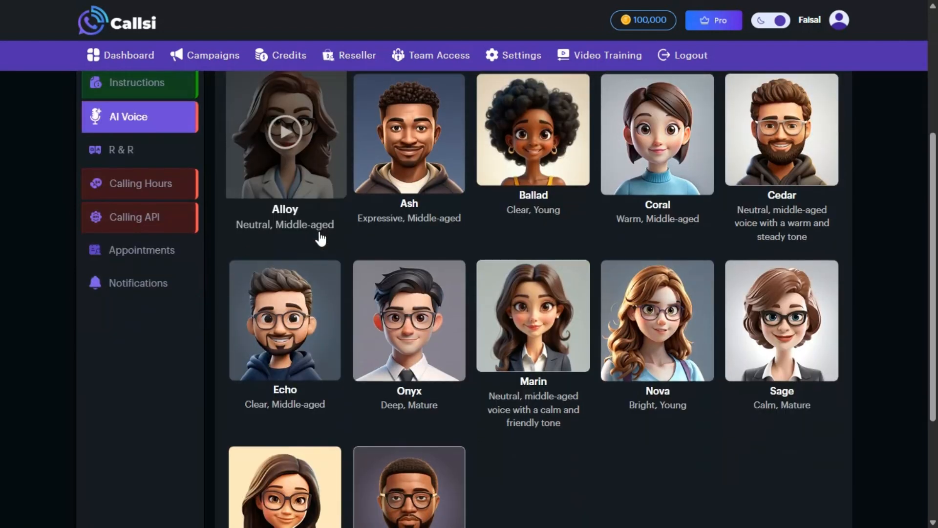
pyautogui.click(535, 372)
pyautogui.scroll(-3, 534, 371)
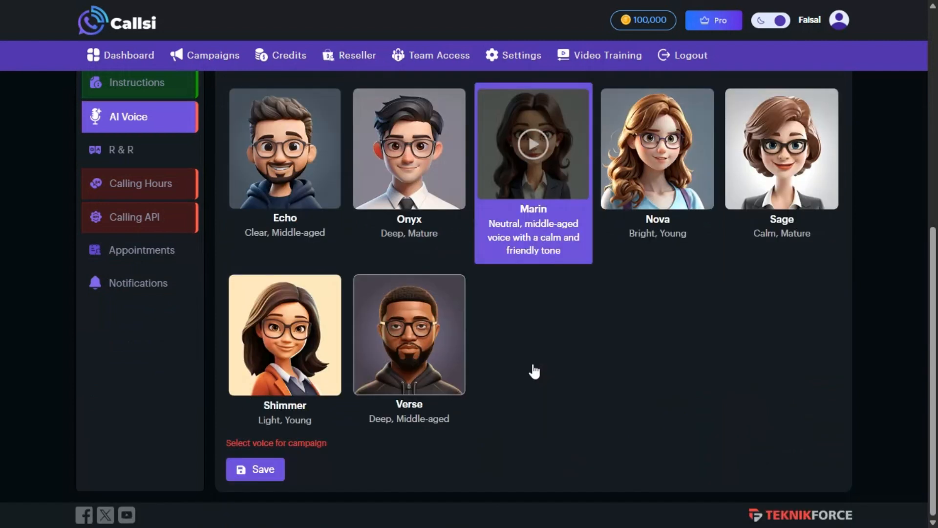
pyautogui.click(273, 472)
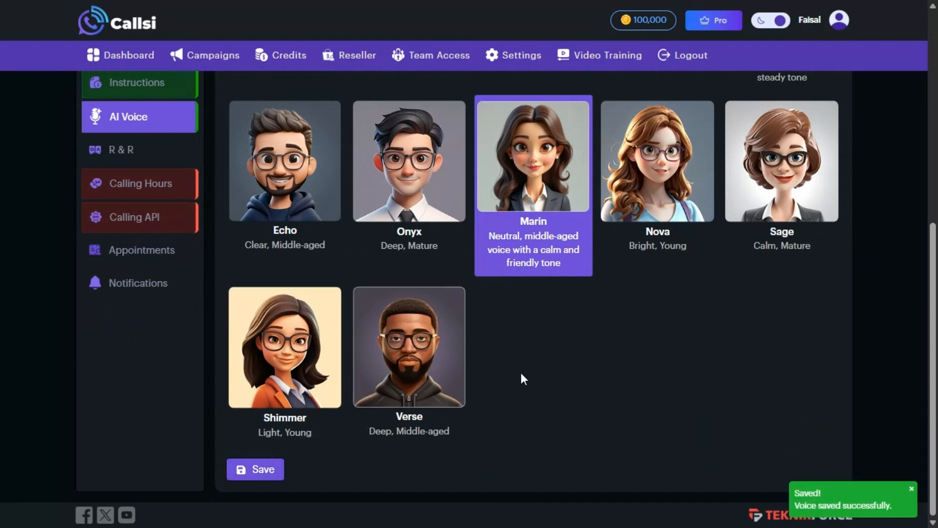
pyautogui.scroll(3, 521, 372)
pyautogui.scroll(2, 521, 373)
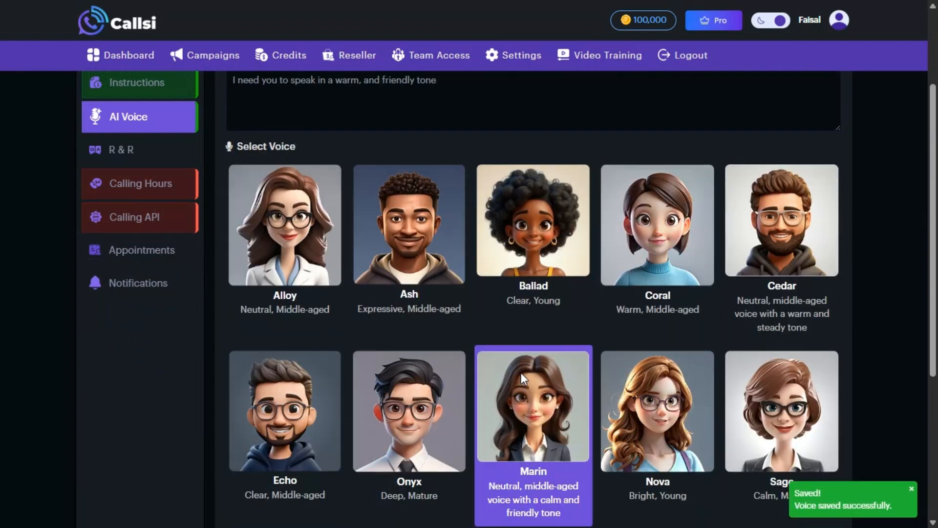
# Restrict the calling days to Monday and Thursday only
pyautogui.click(174, 192)
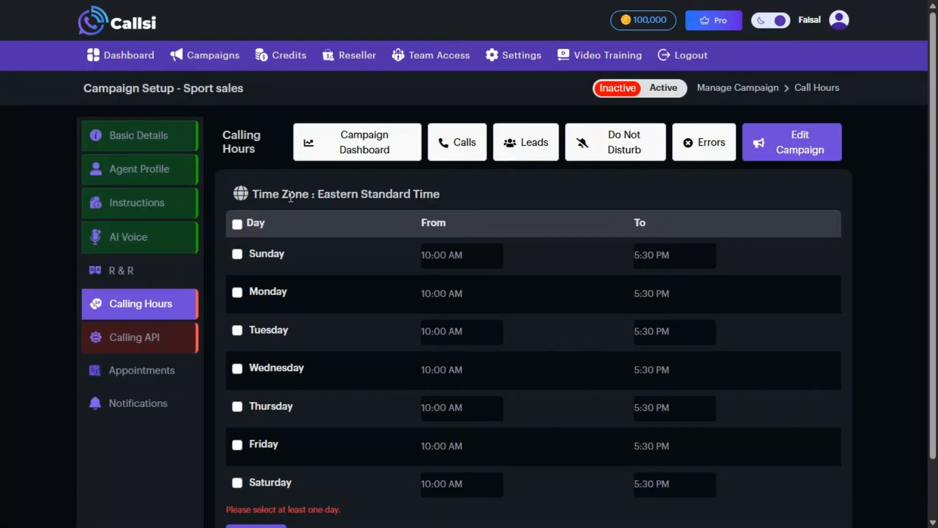
pyautogui.click(237, 224)
pyautogui.scroll(-1, 238, 226)
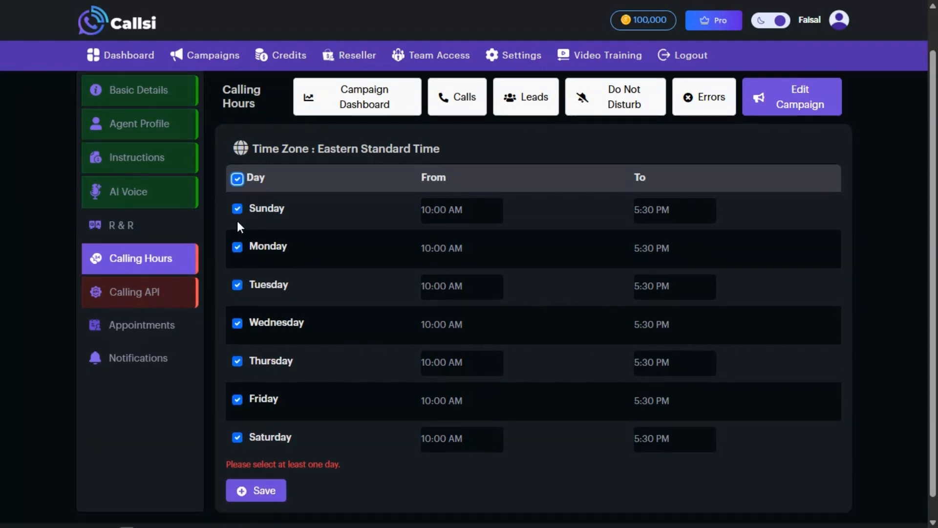
pyautogui.click(237, 178)
pyautogui.click(237, 247)
pyautogui.click(237, 362)
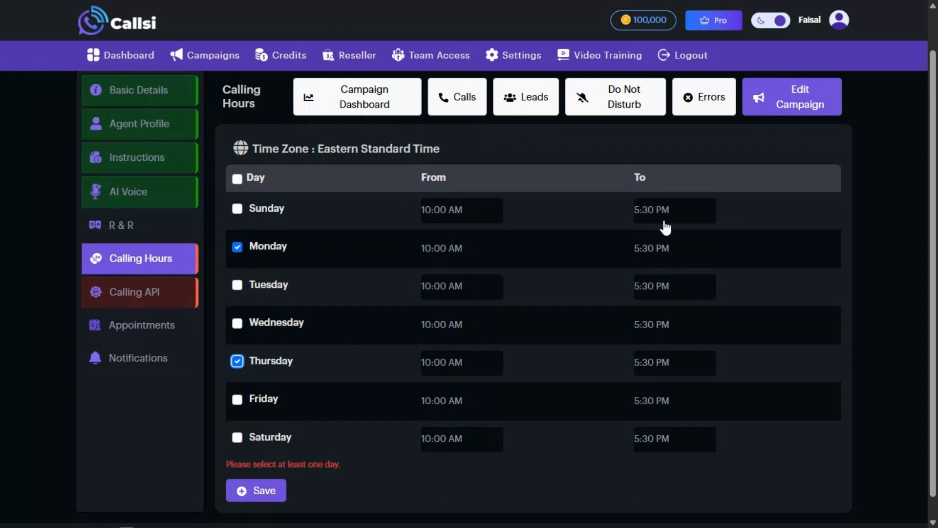
# Keep the 10:00 AM to 5:30 PM calling window and save the calling hours
pyautogui.click(488, 211)
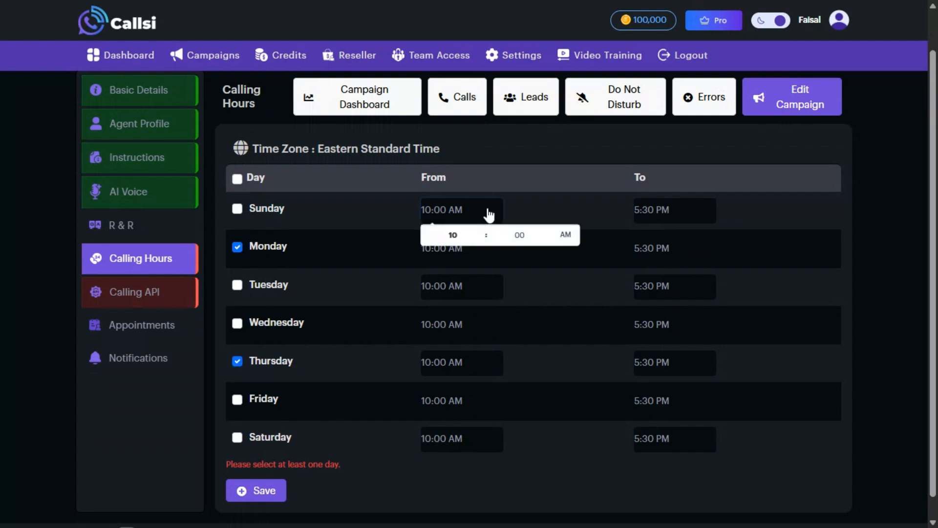
pyautogui.click(713, 214)
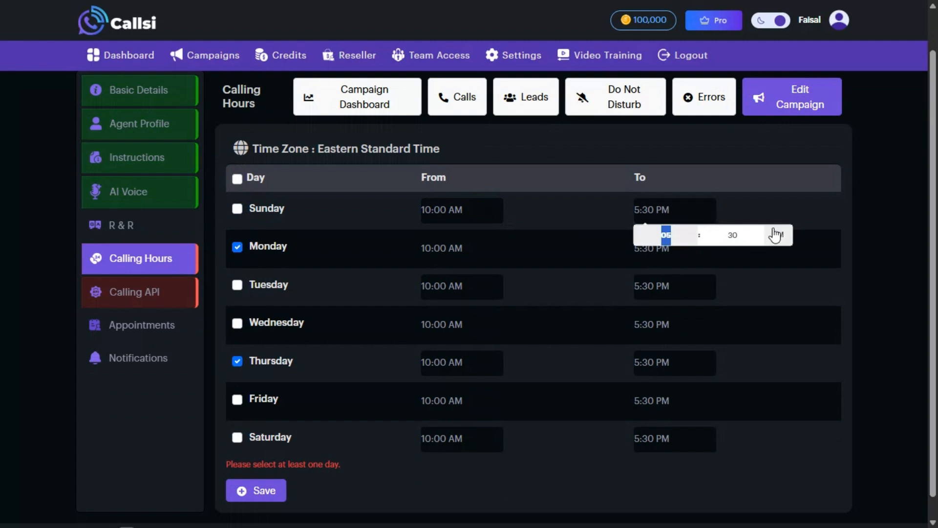
pyautogui.click(714, 196)
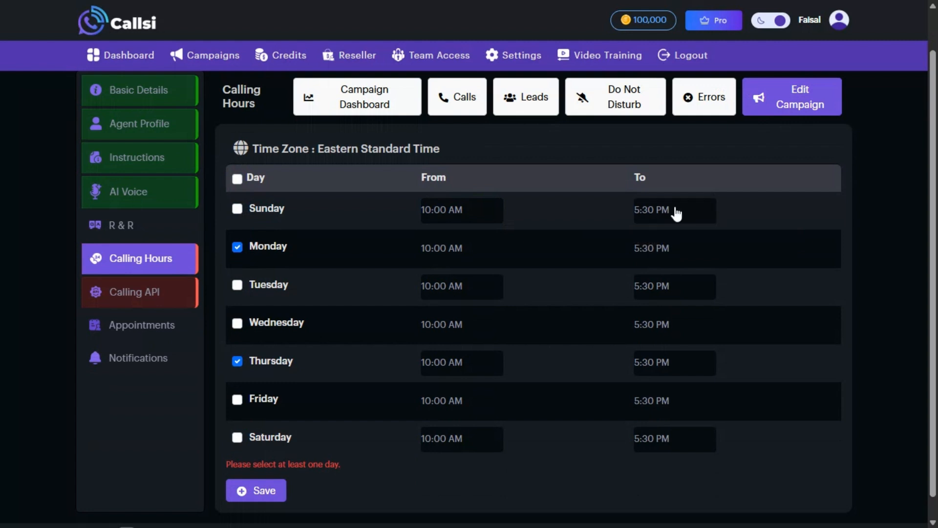
pyautogui.click(281, 491)
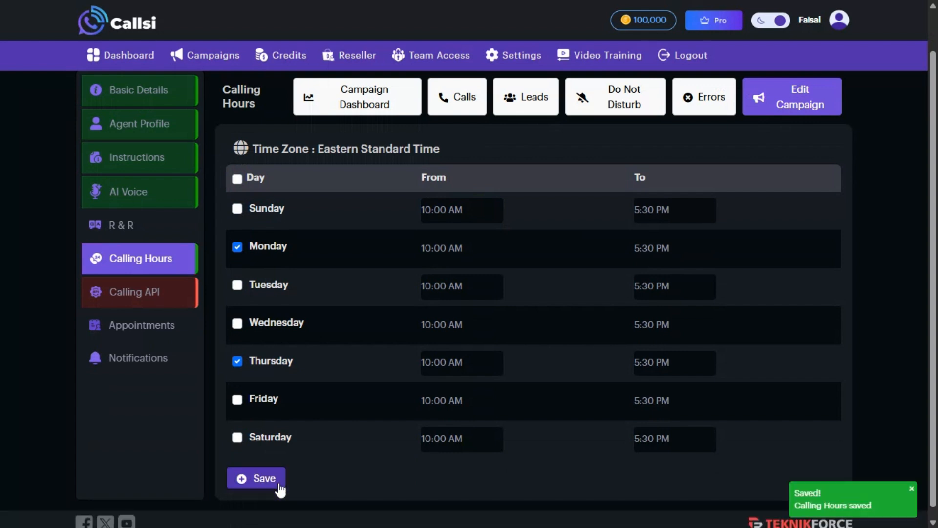
pyautogui.click(117, 293)
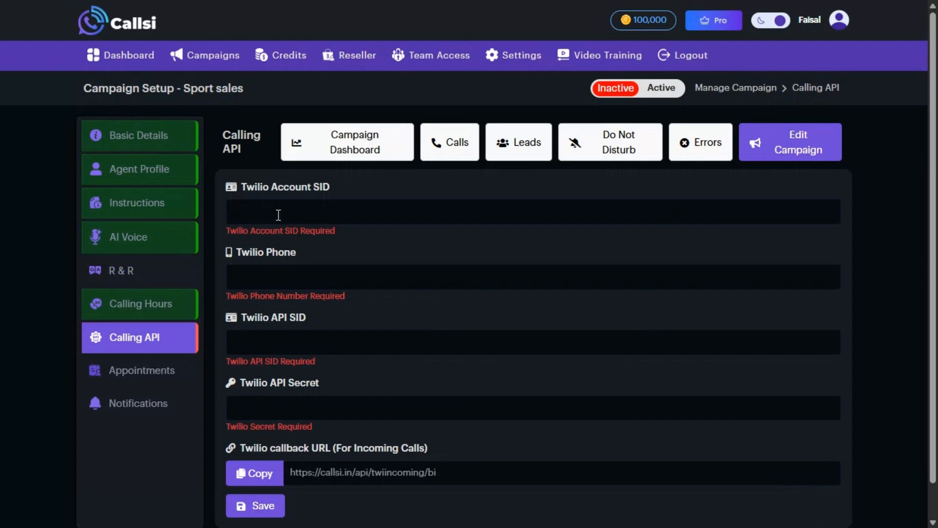
# Paste the Twilio Account SID and enter the Twilio phone number
pyautogui.click(327, 222)
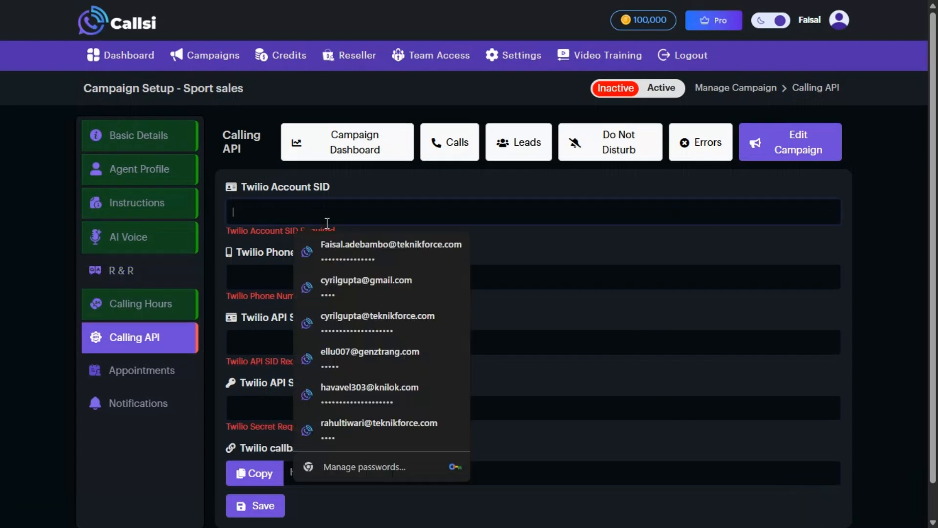
pyautogui.hotkey('ctrl', 'v')
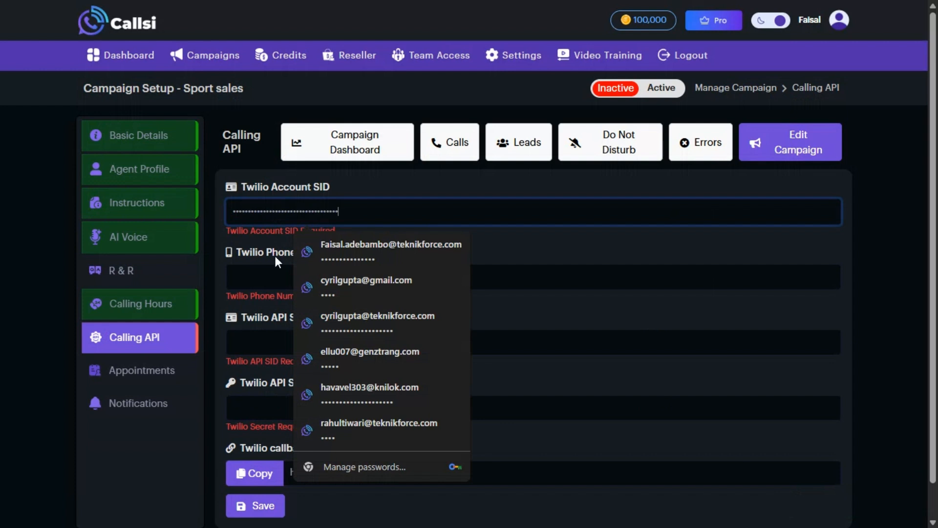
pyautogui.click(246, 277)
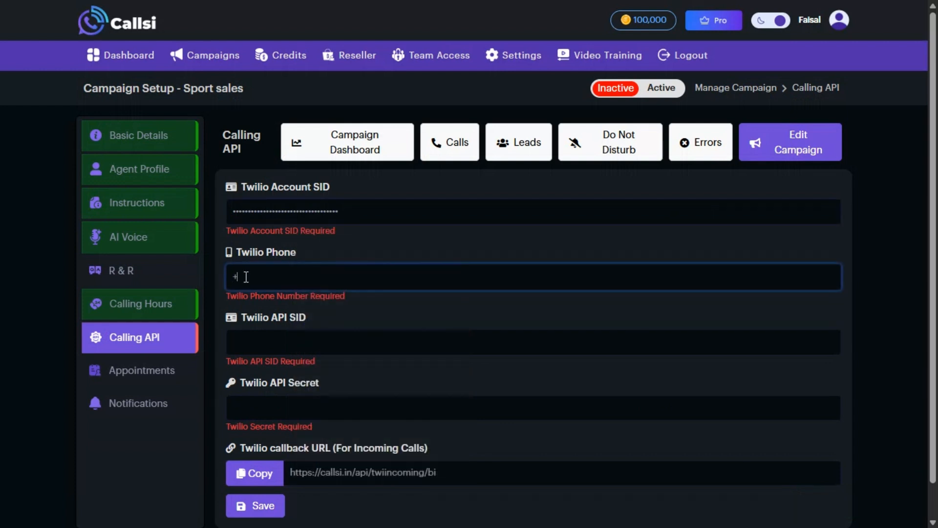
pyautogui.click(246, 276)
pyautogui.write('9')
pyautogui.press('Left')
pyautogui.press('BackSpace')
# Paste the Twilio API SID and API secret
pyautogui.click(333, 332)
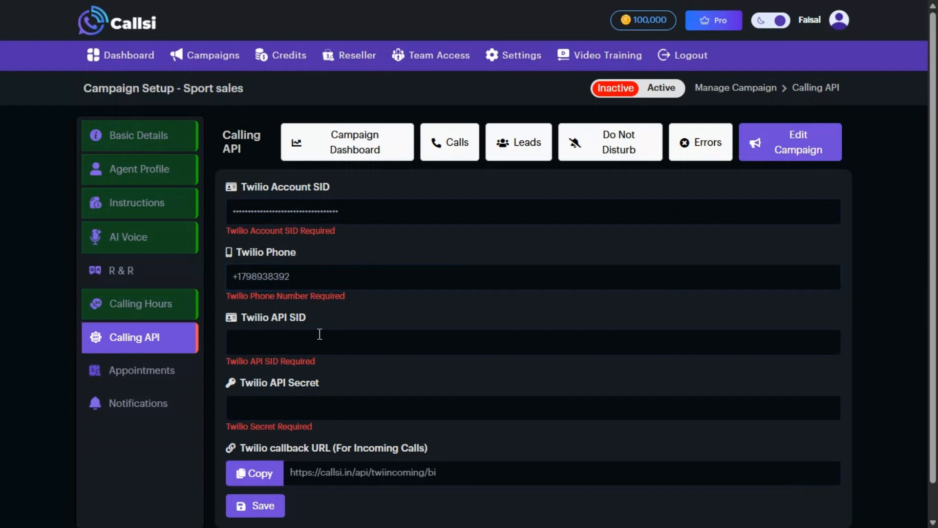
pyautogui.hotkey('ctrl', 'v')
pyautogui.click(325, 410)
pyautogui.hotkey('ctrl', 'v')
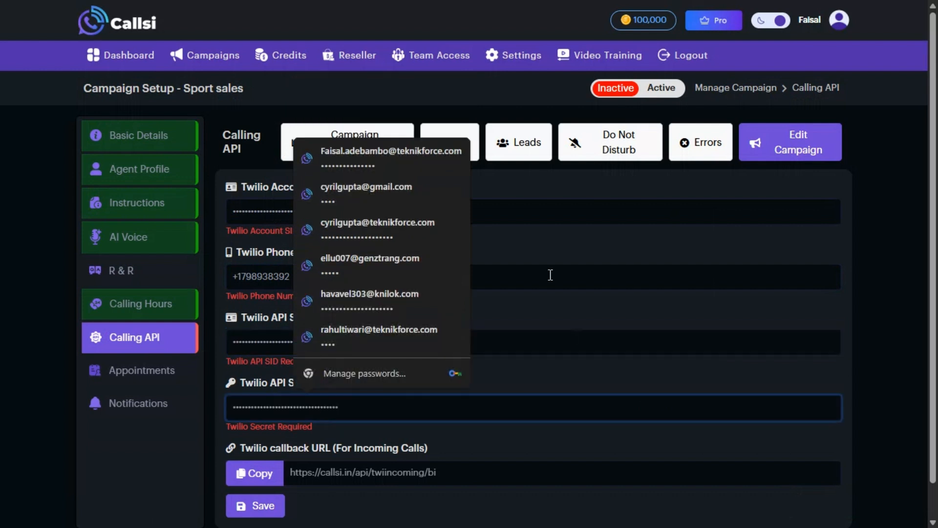
pyautogui.click(117, 462)
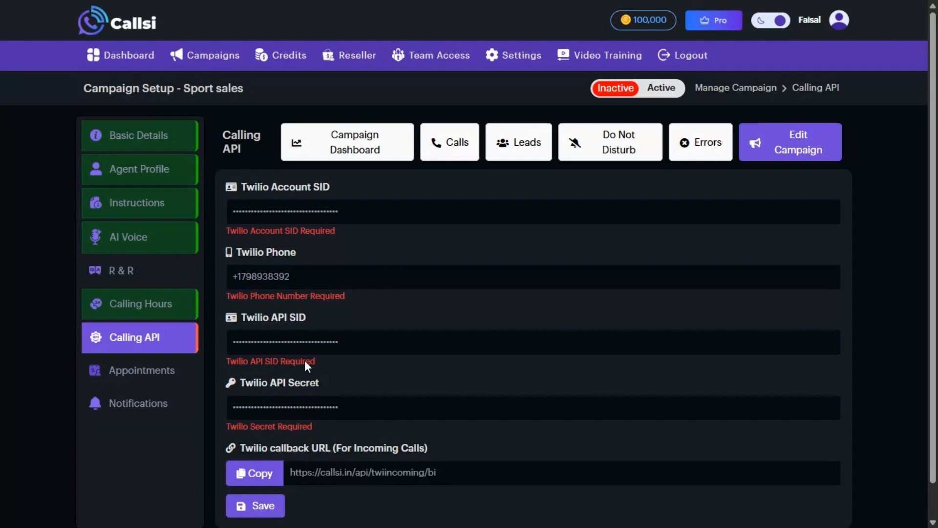
# Copy the incoming-call callback URL, save the Twilio details, and activate the campaign
pyautogui.scroll(-1, 453, 435)
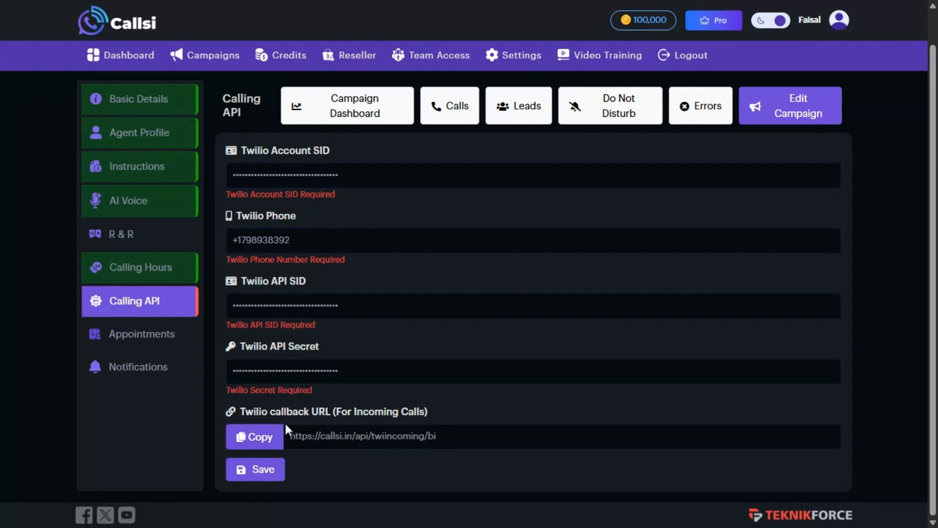
pyautogui.click(256, 436)
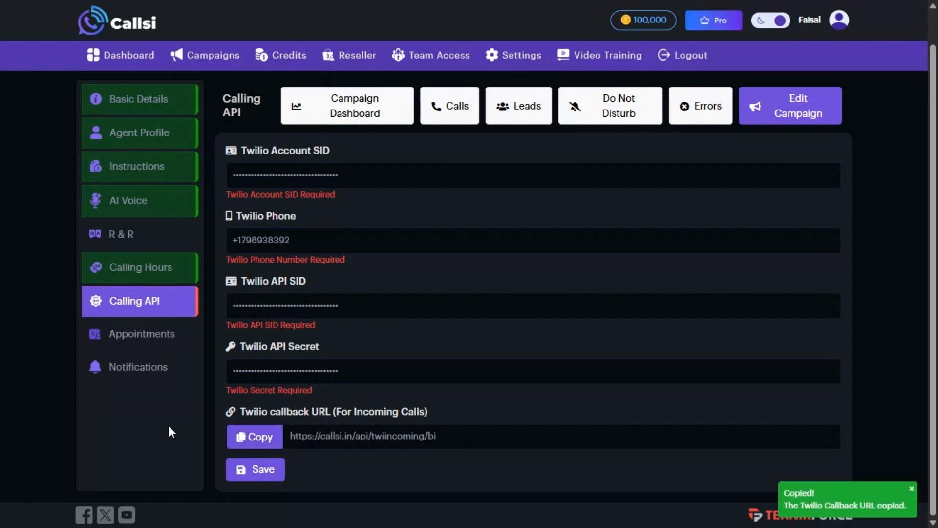
pyautogui.click(254, 469)
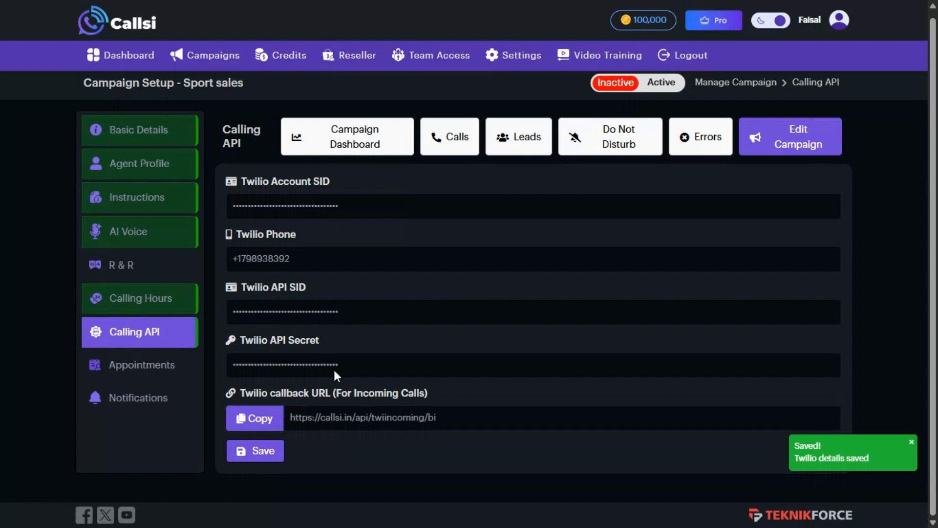
pyautogui.click(663, 86)
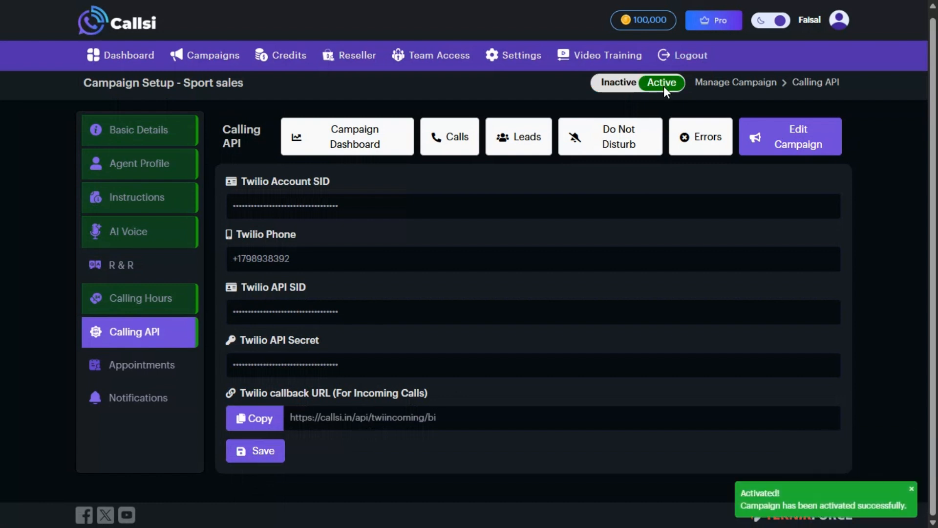
# View appointment booking (Google Calendar not connected), decline the password offer, then open Email Notifications
pyautogui.click(155, 371)
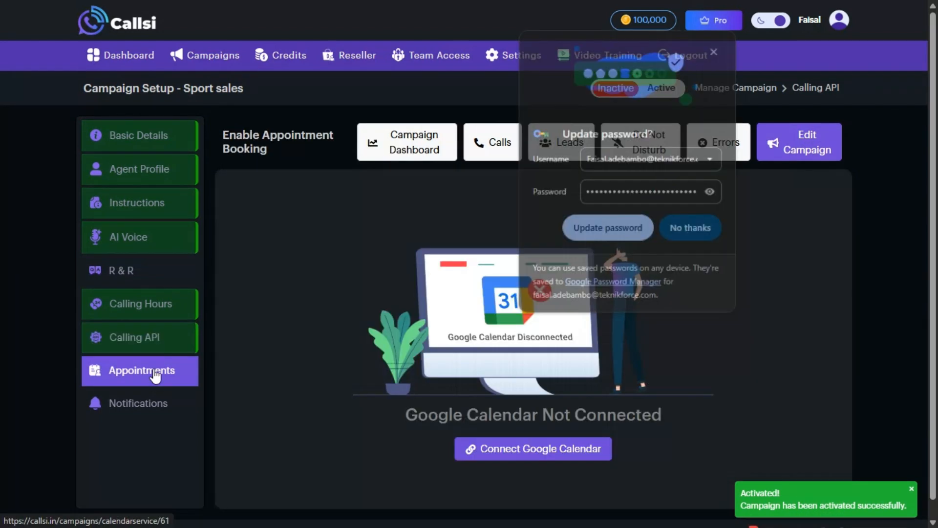
pyautogui.click(689, 235)
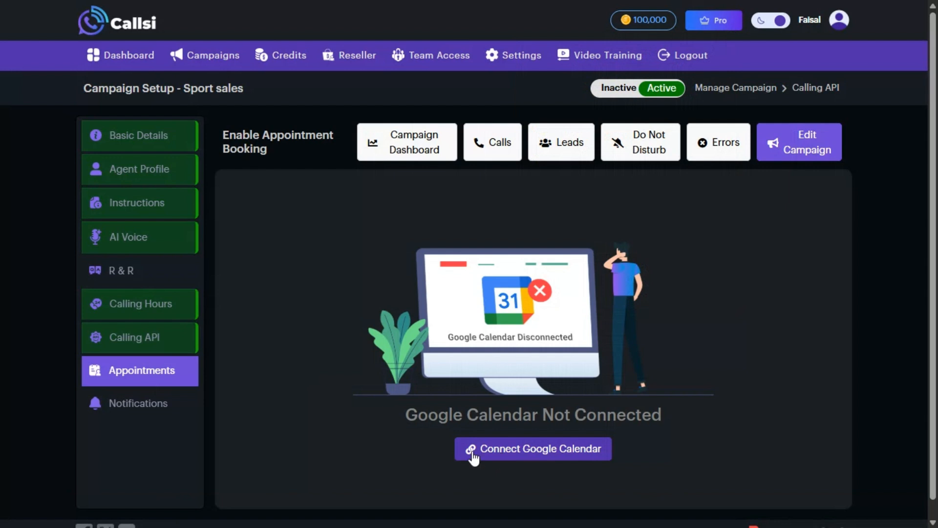
pyautogui.click(142, 398)
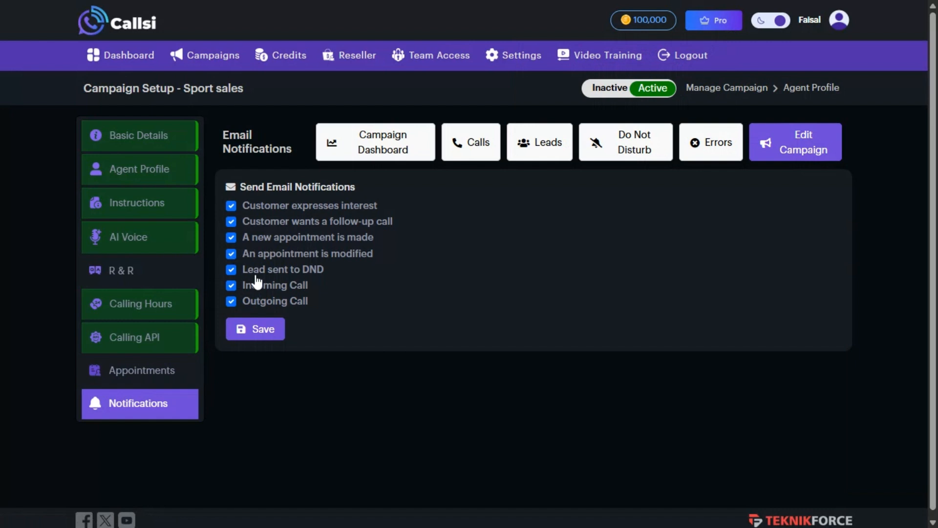
# Save the email notifications with all seven events ticked, including Lead sent to DND, then go to Response & Reply
pyautogui.click(233, 270)
pyautogui.click(231, 270)
pyautogui.click(260, 329)
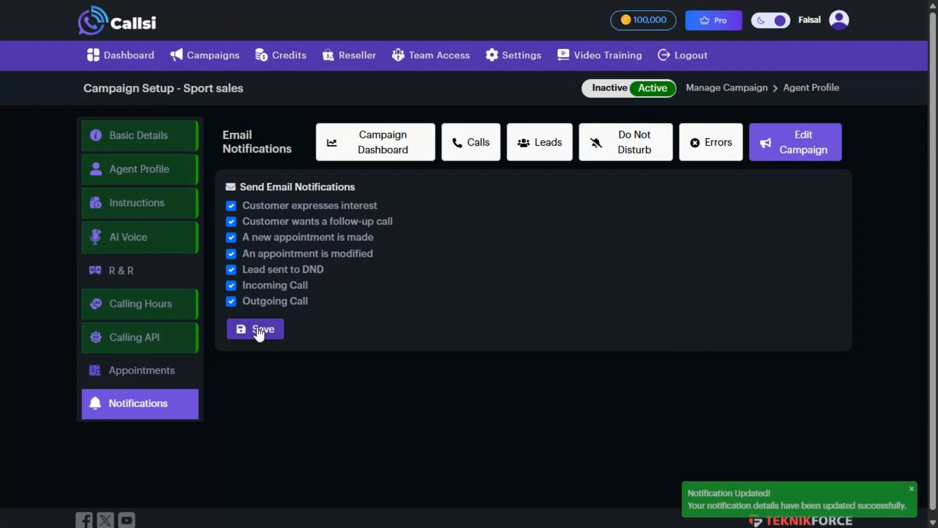
pyautogui.click(157, 283)
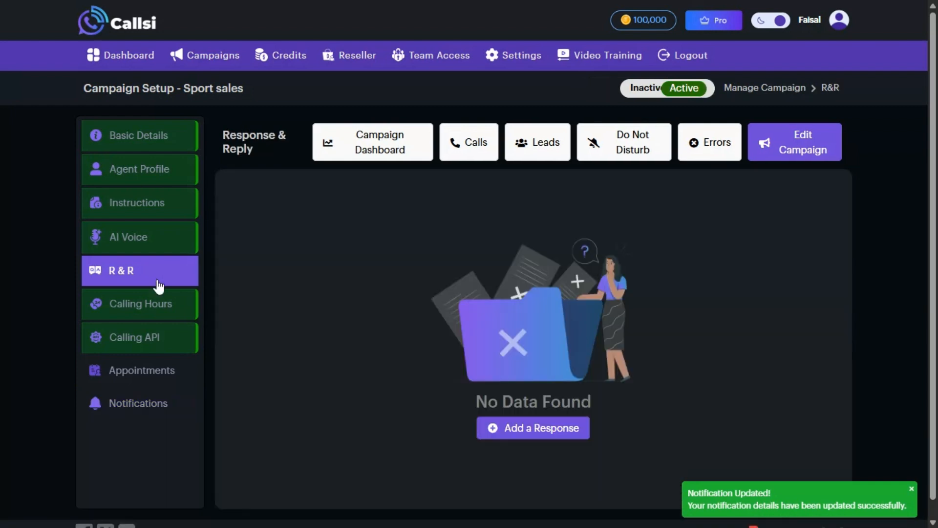
# Add an R&R pair for a sports-equipment request, replying 'so let me know what sports equipments you need'
pyautogui.click(545, 433)
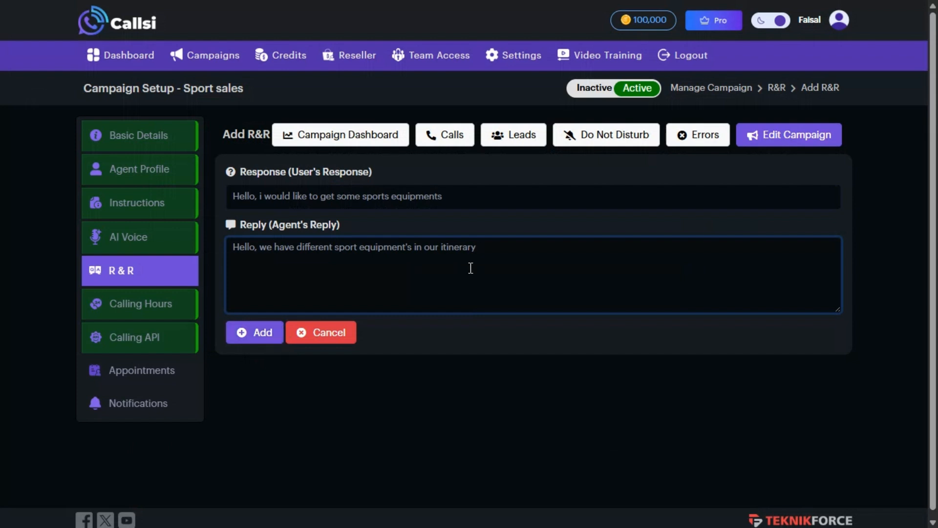
pyautogui.write('so let me kn')
pyautogui.write('ow what sports')
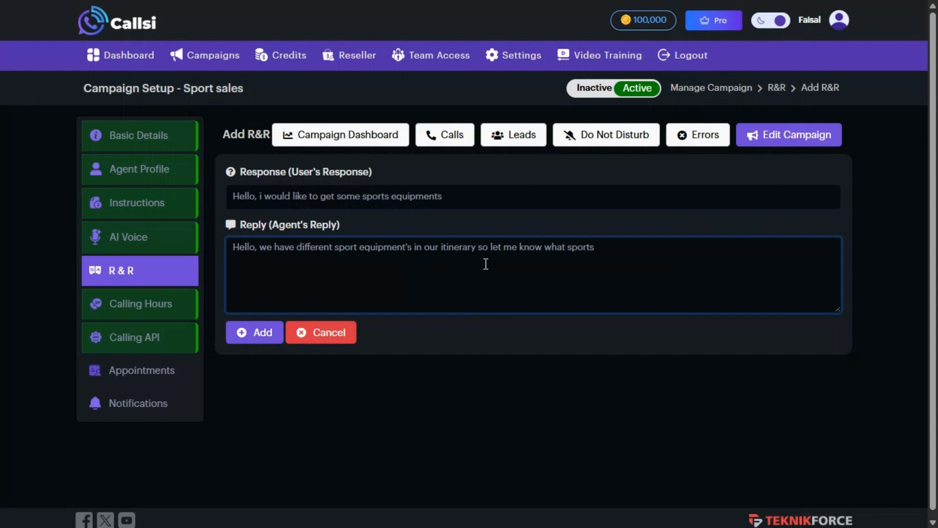
pyautogui.write('equipments you need')
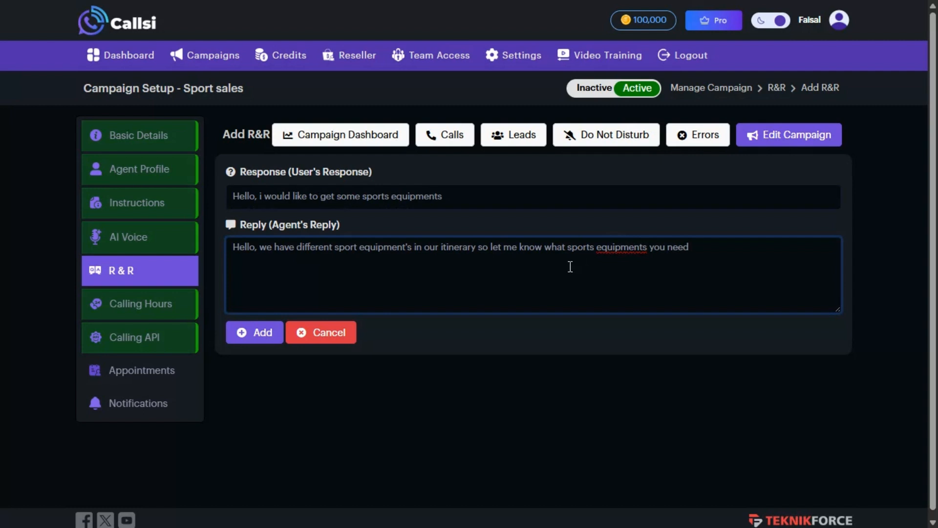
pyautogui.click(269, 331)
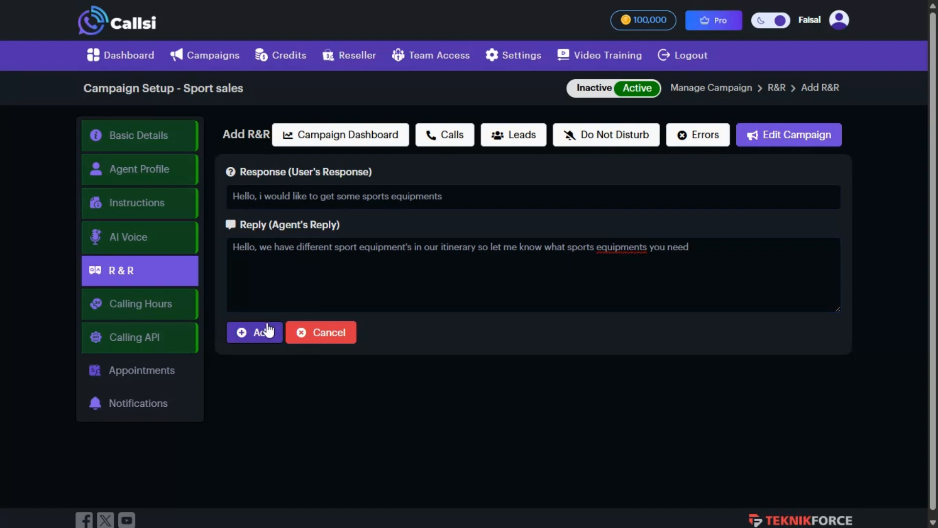